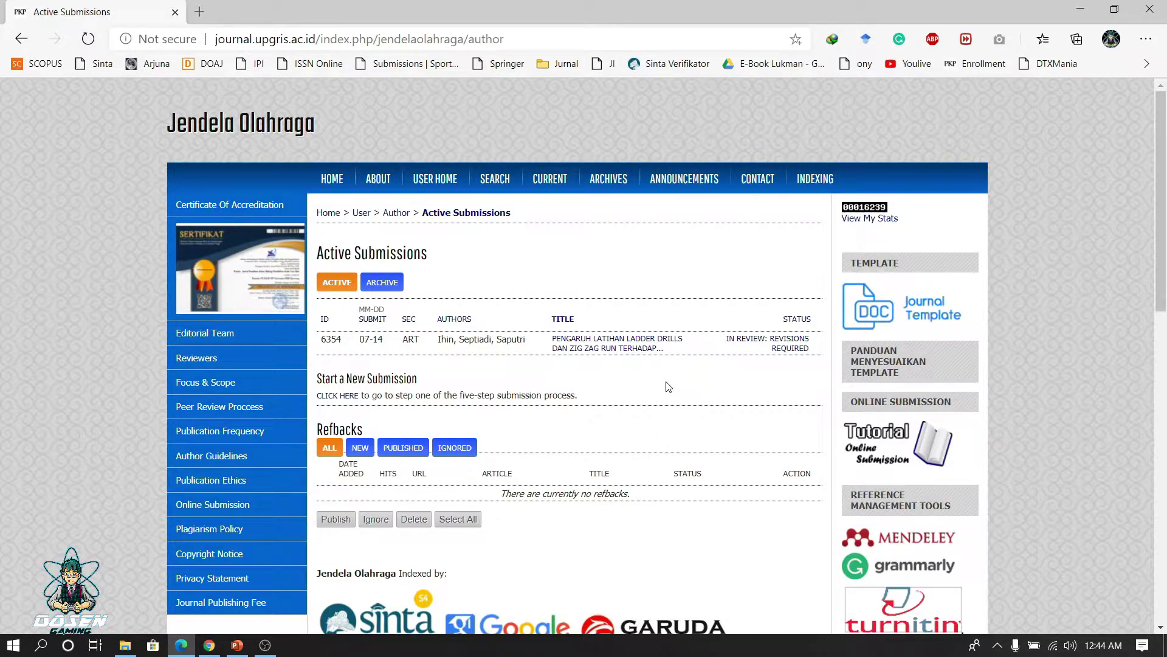
# Step: Open the submission "Pengaruh Latihan Ladder Drills dan Zig Zag Run Terhadap..." and go from its summary to its review page
pyautogui.click(623, 351)
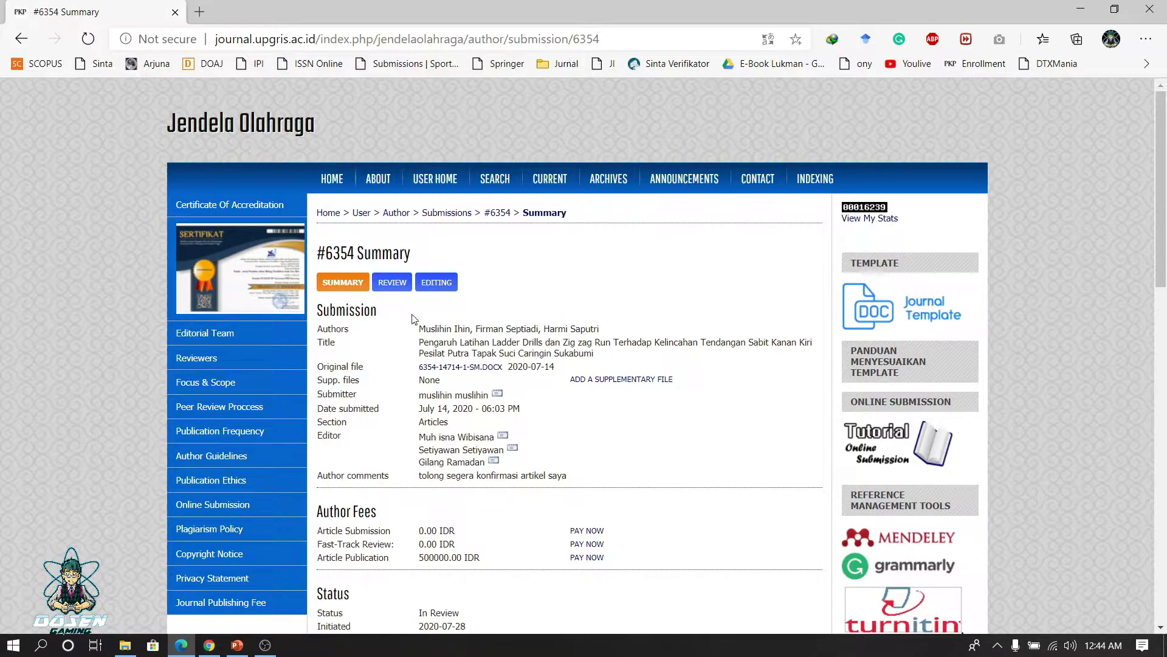
pyautogui.scroll(-7, 346, 329)
pyautogui.scroll(7, 390, 331)
pyautogui.click(390, 286)
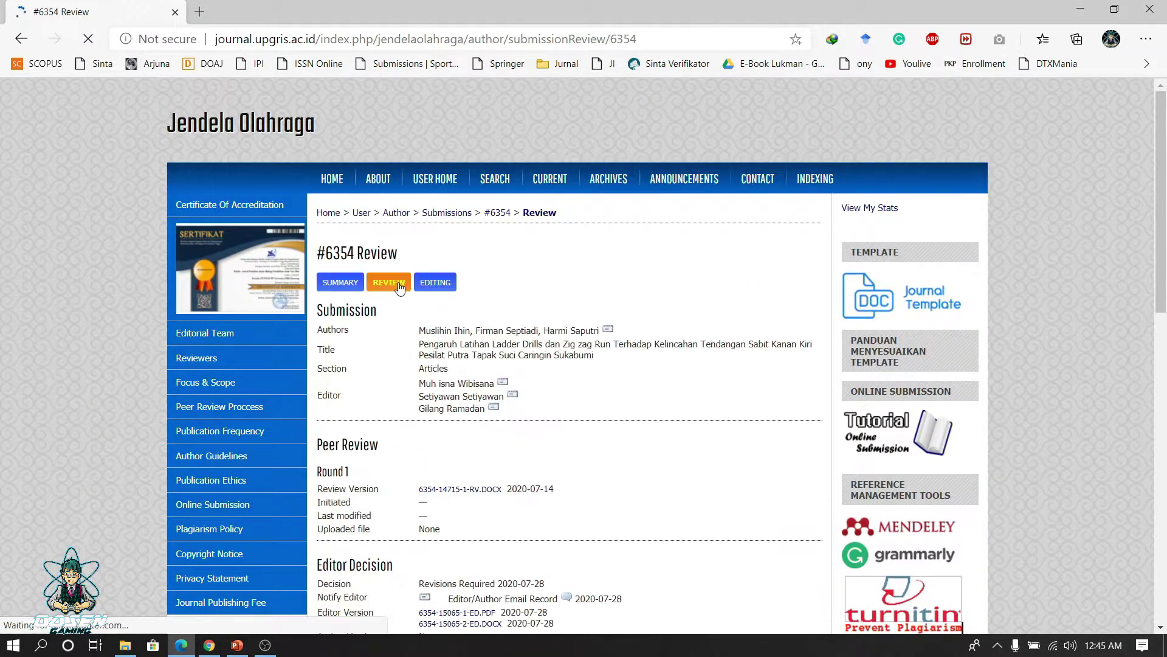
# Step: Read the editor/author email record under the editor decision and close it
pyautogui.scroll(-3, 498, 299)
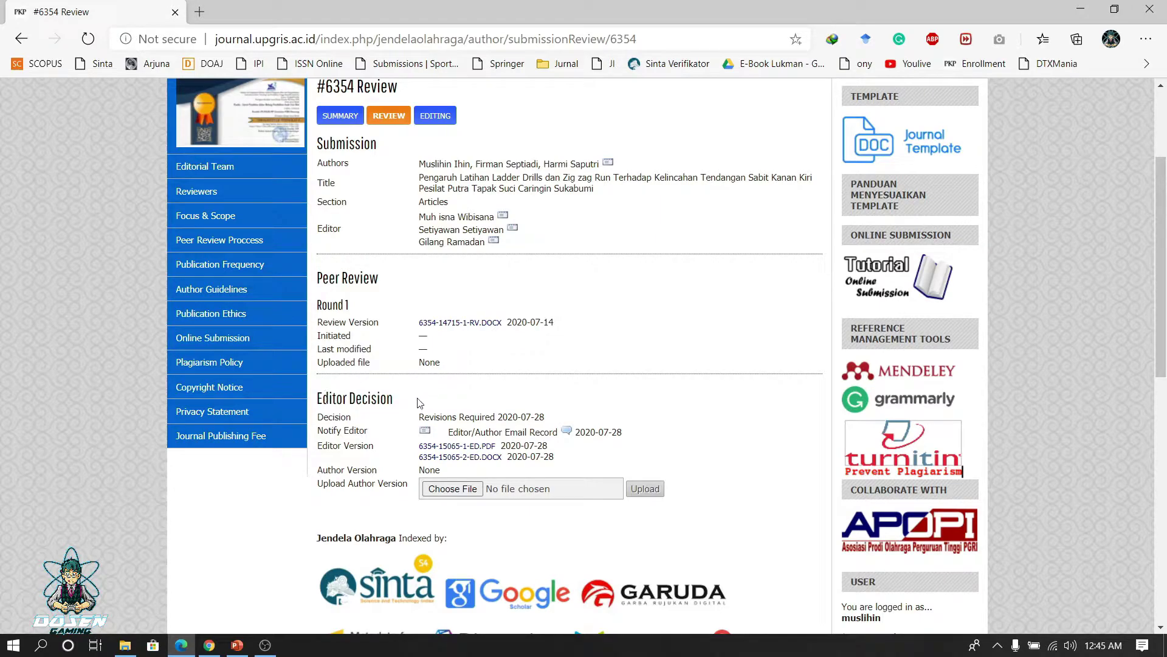
pyautogui.click(568, 432)
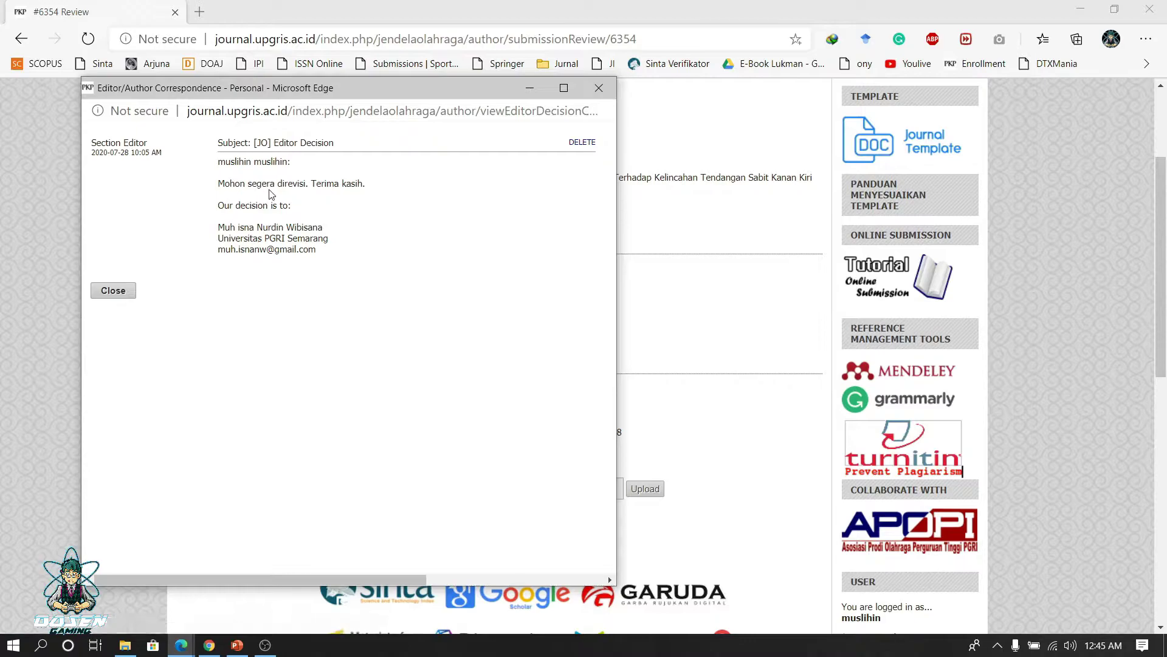
pyautogui.click(599, 88)
pyautogui.scroll(-3, 654, 330)
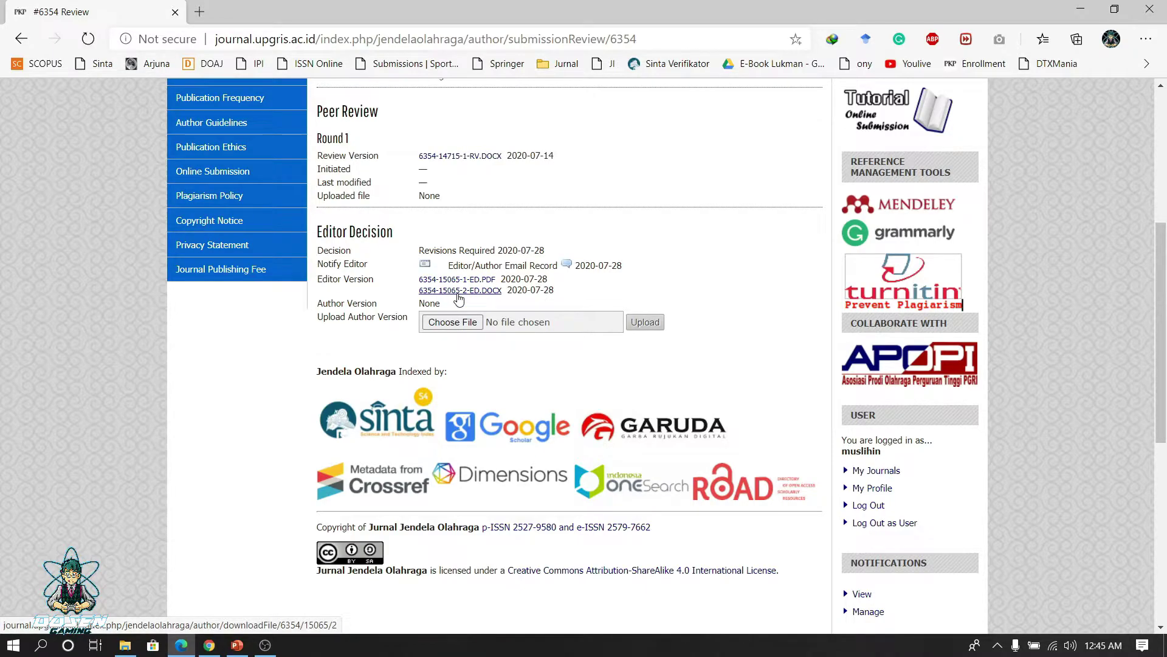
pyautogui.click(438, 292)
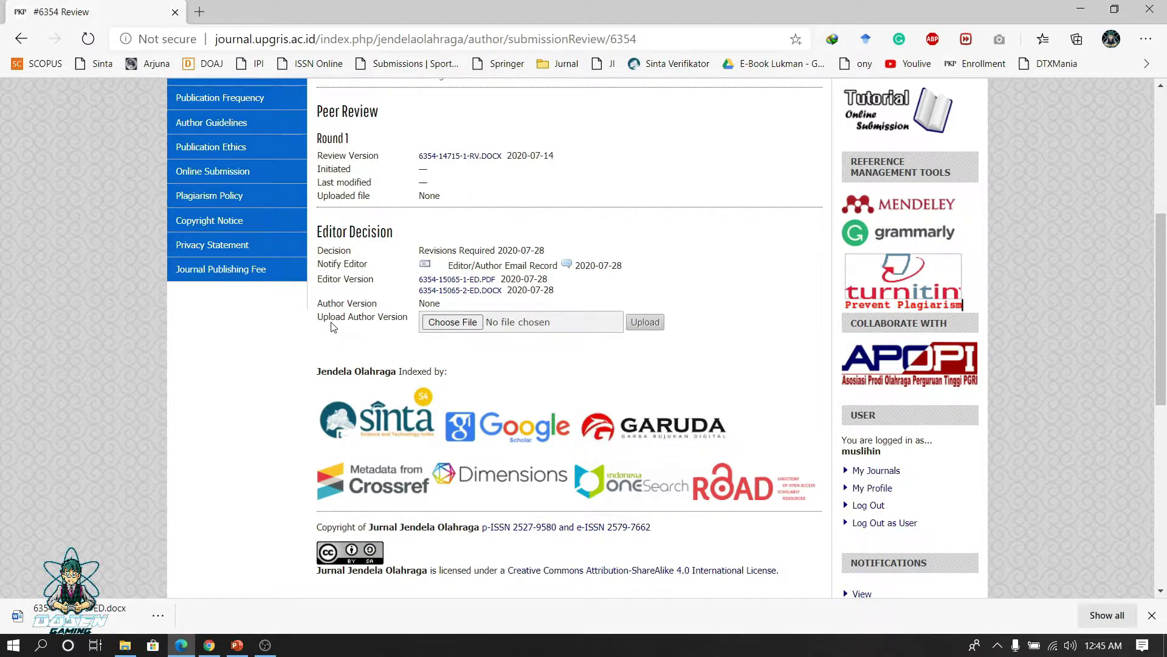
pyautogui.click(451, 324)
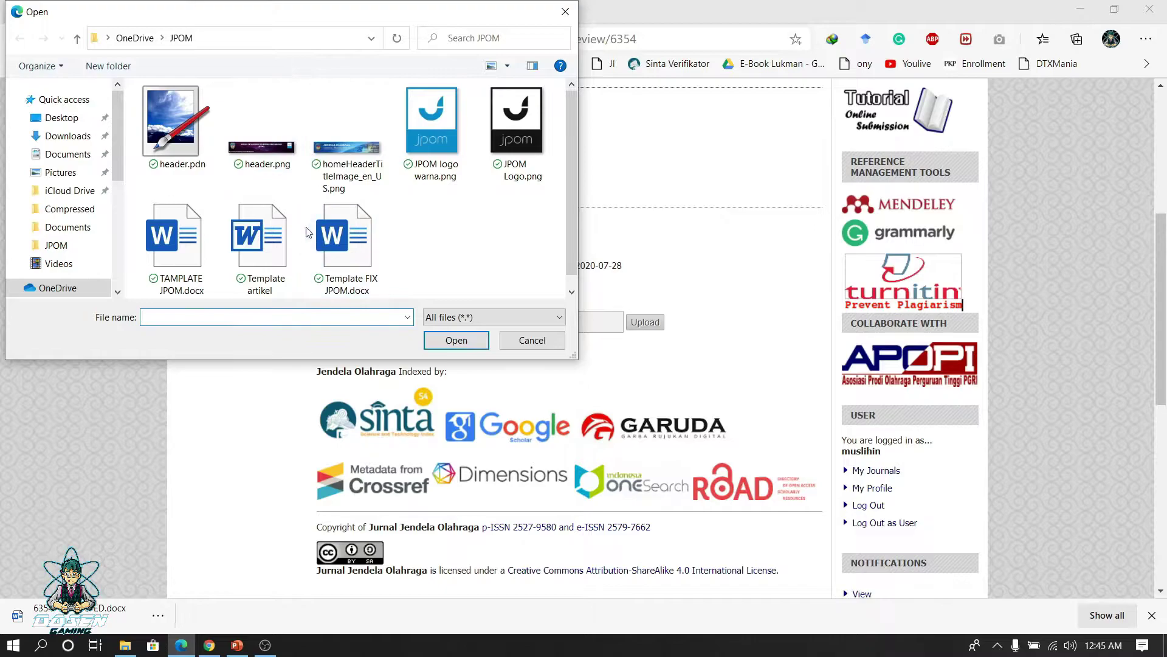
pyautogui.click(530, 339)
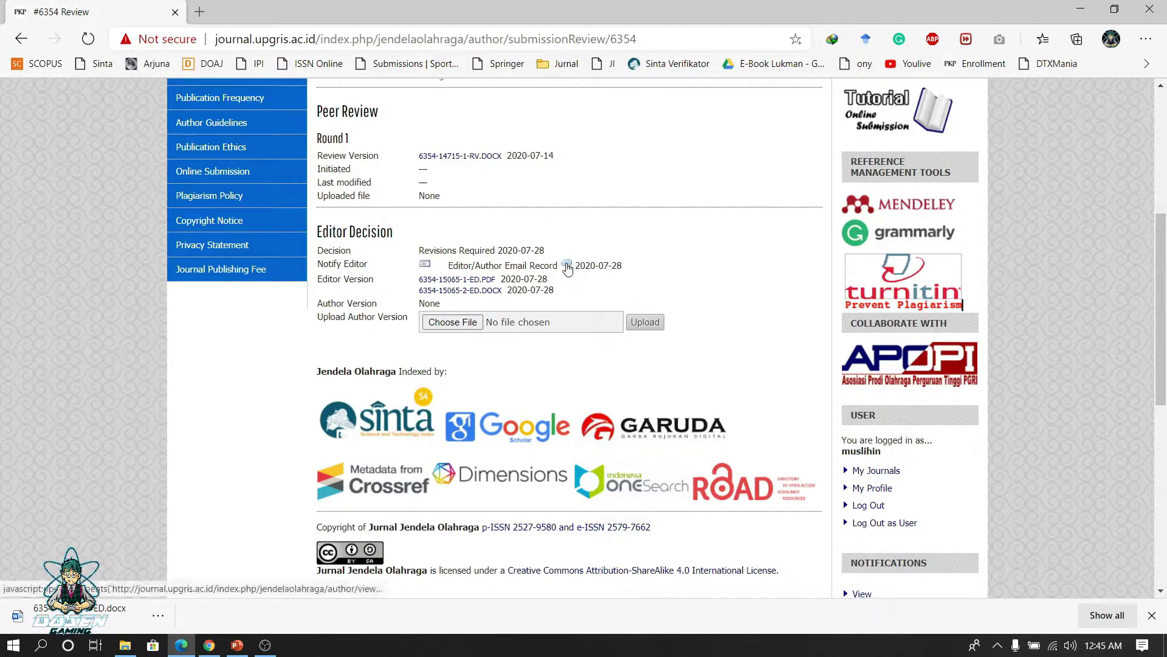
# Step: Start a notification email to the editors with the body text "sudah sya perba"
pyautogui.click(426, 268)
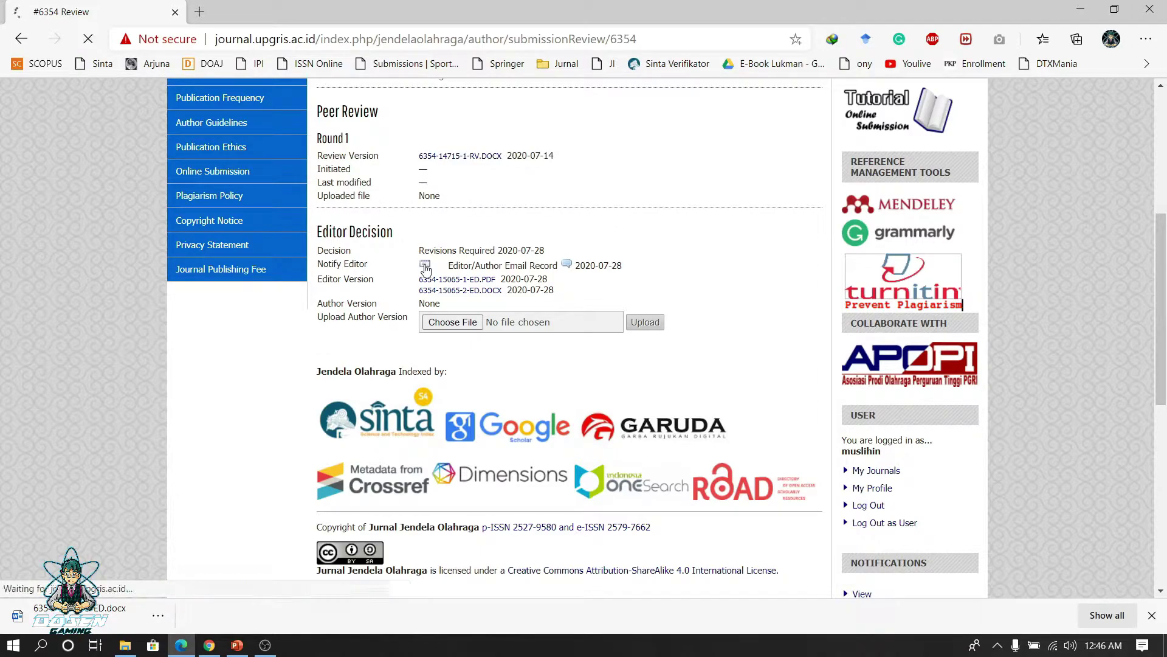
pyautogui.scroll(-1, 430, 265)
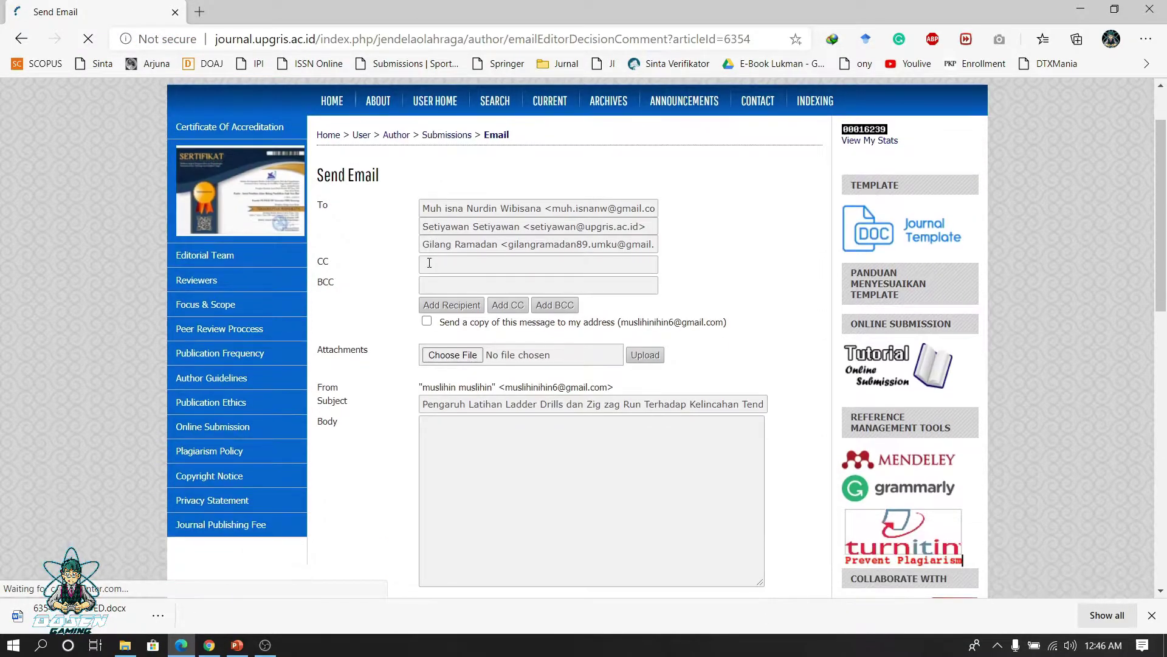
pyautogui.scroll(-3, 429, 263)
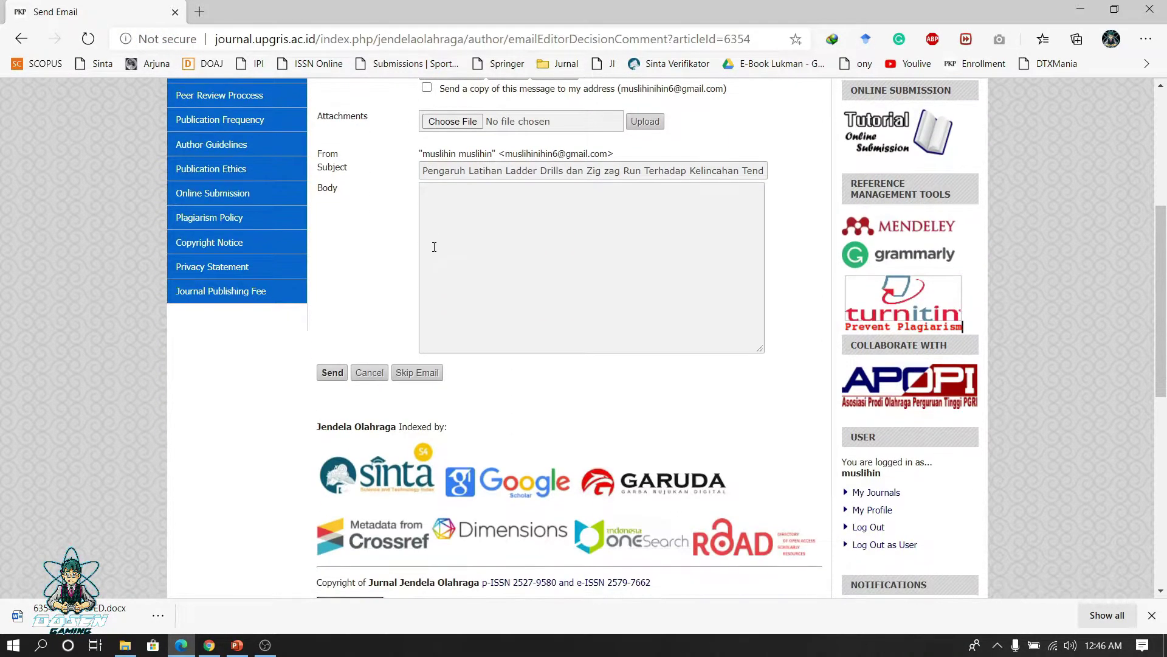
pyautogui.click(454, 208)
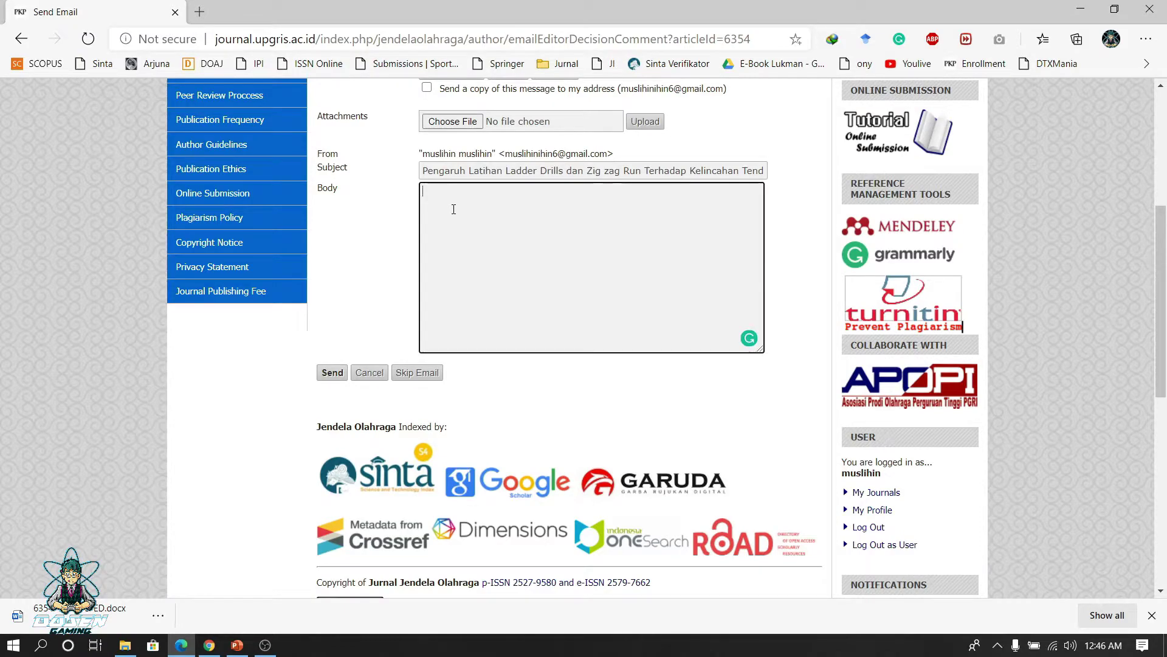
pyautogui.write('sudah sya')
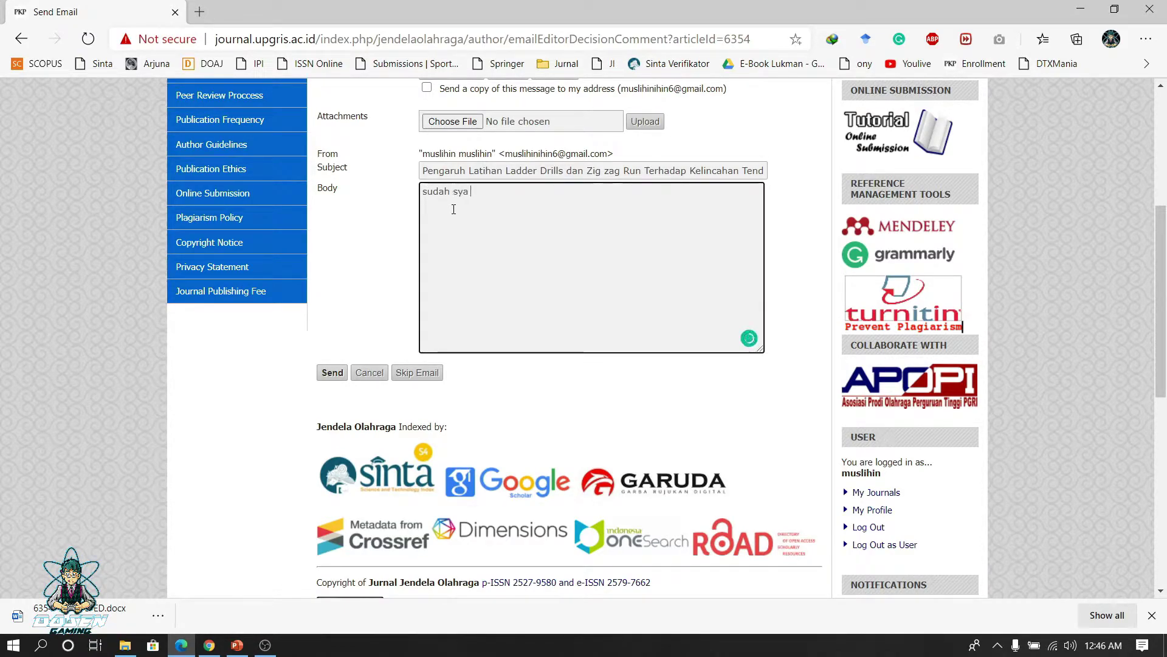
pyautogui.write(' perba')
# Step: Try to attach a file to the notification email to the editors
pyautogui.click(458, 124)
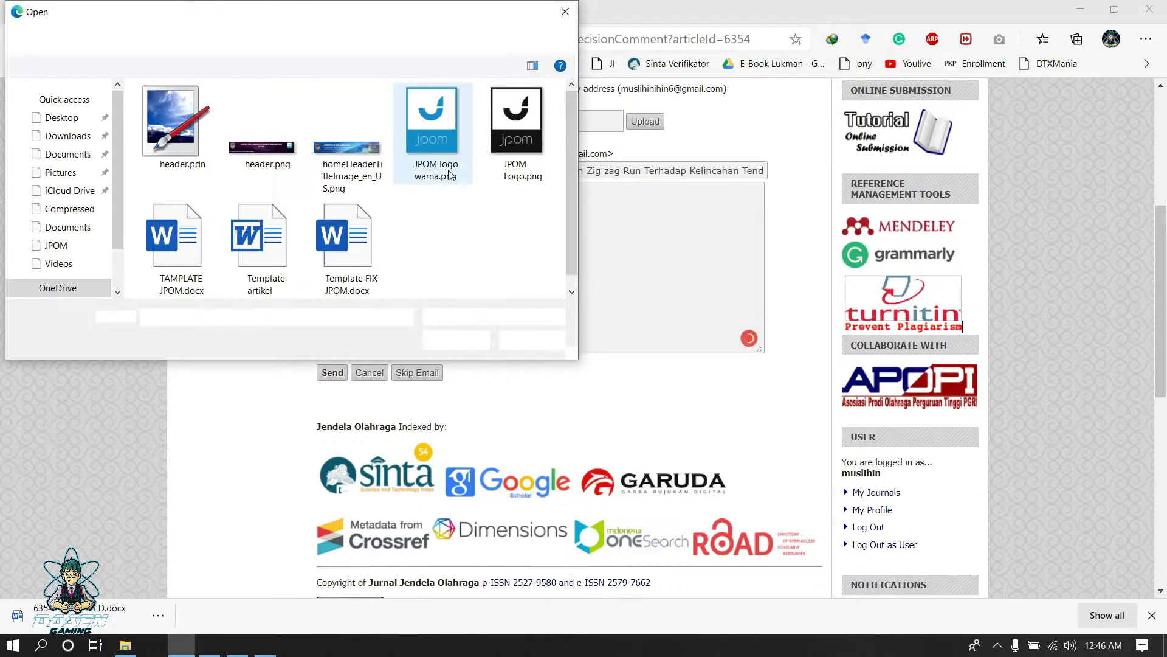
pyautogui.click(532, 340)
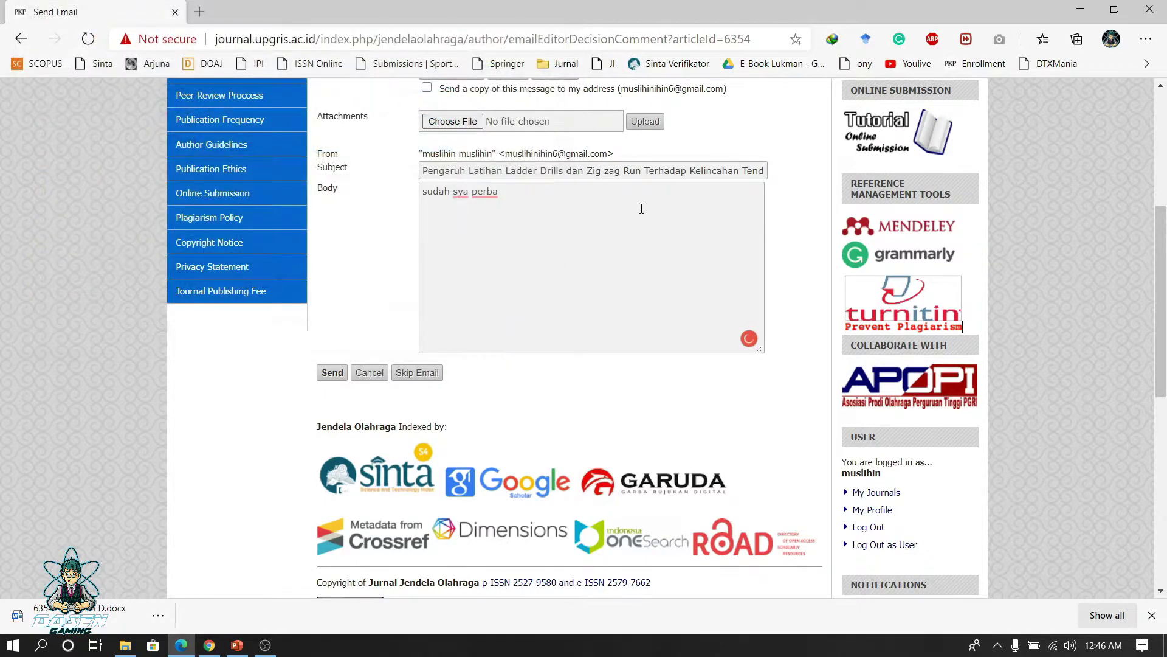
pyautogui.click(645, 121)
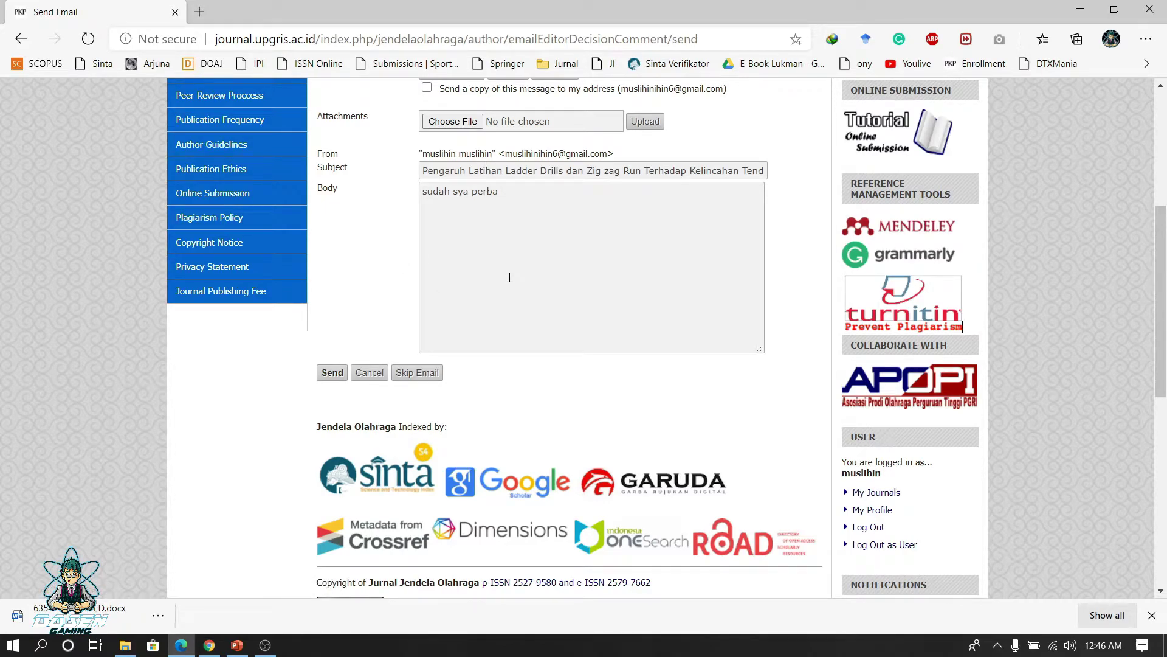
pyautogui.scroll(-1, 510, 279)
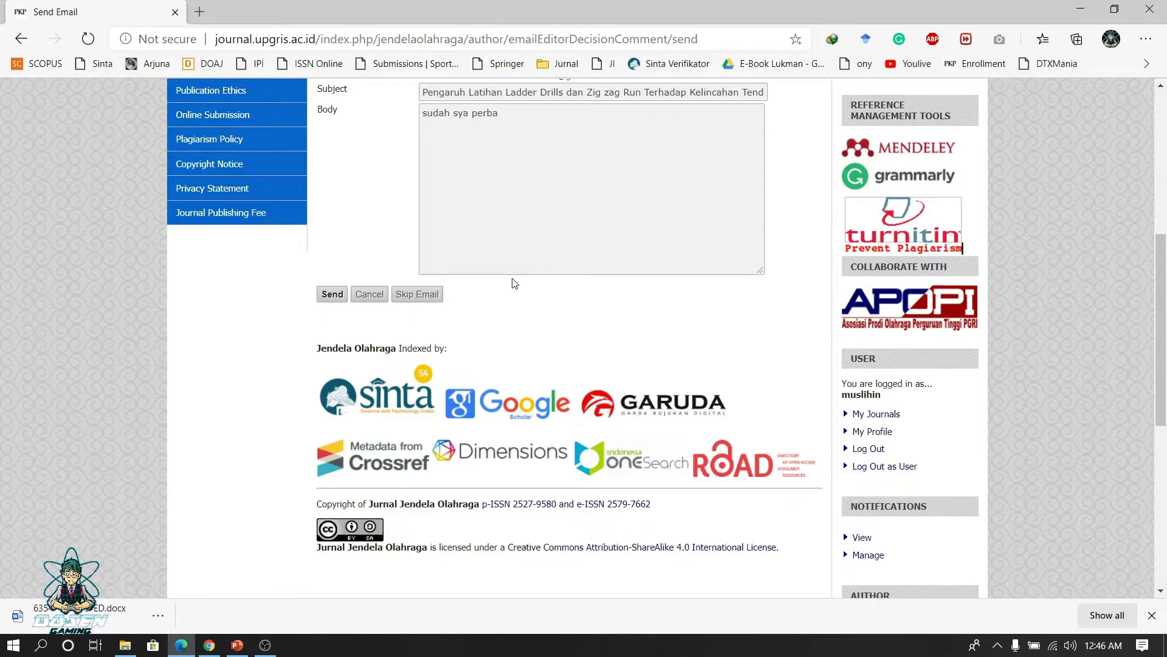
pyautogui.scroll(2, 542, 335)
pyautogui.scroll(-2, 543, 335)
pyautogui.scroll(2, 543, 338)
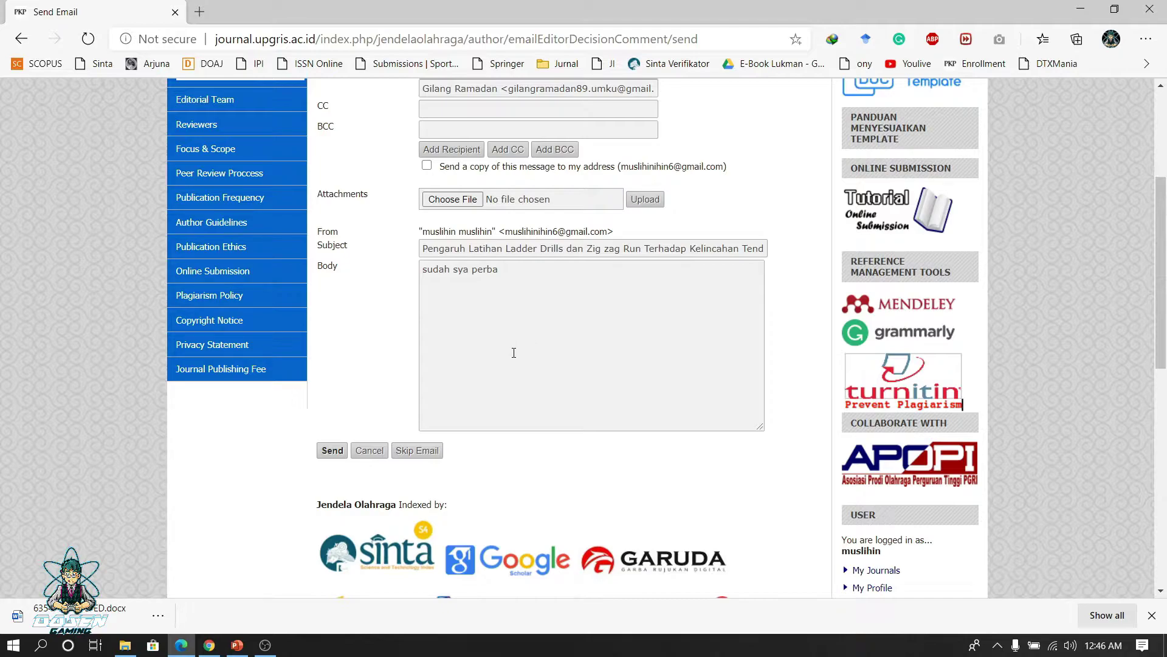
pyautogui.scroll(2, 514, 353)
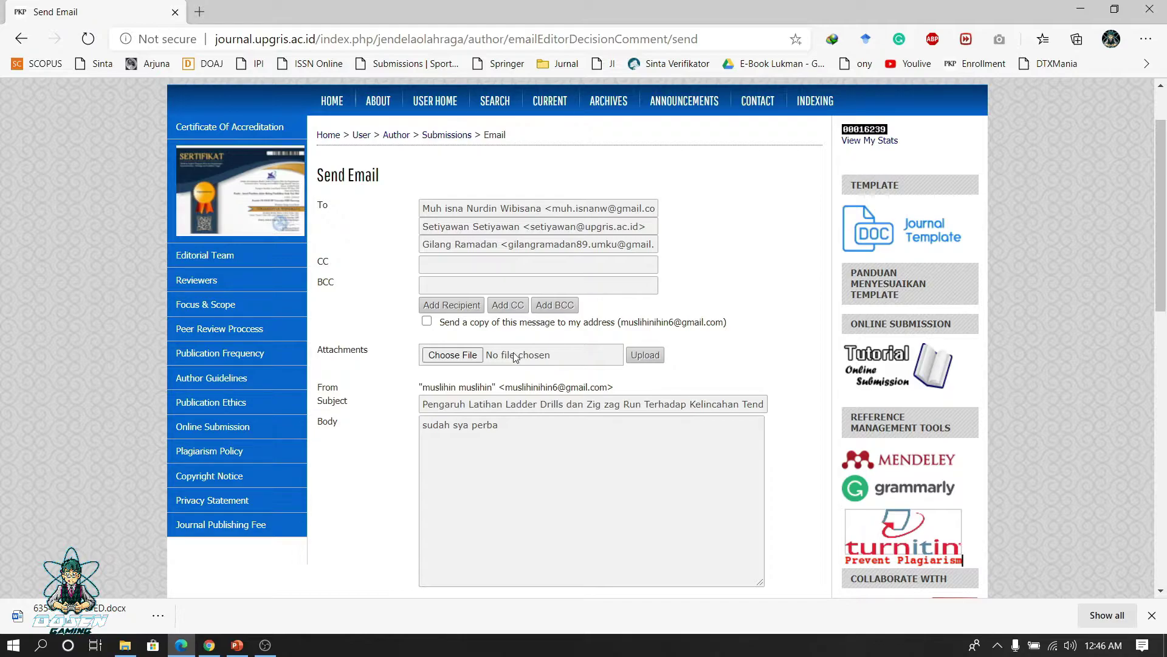
pyautogui.scroll(-4, 534, 373)
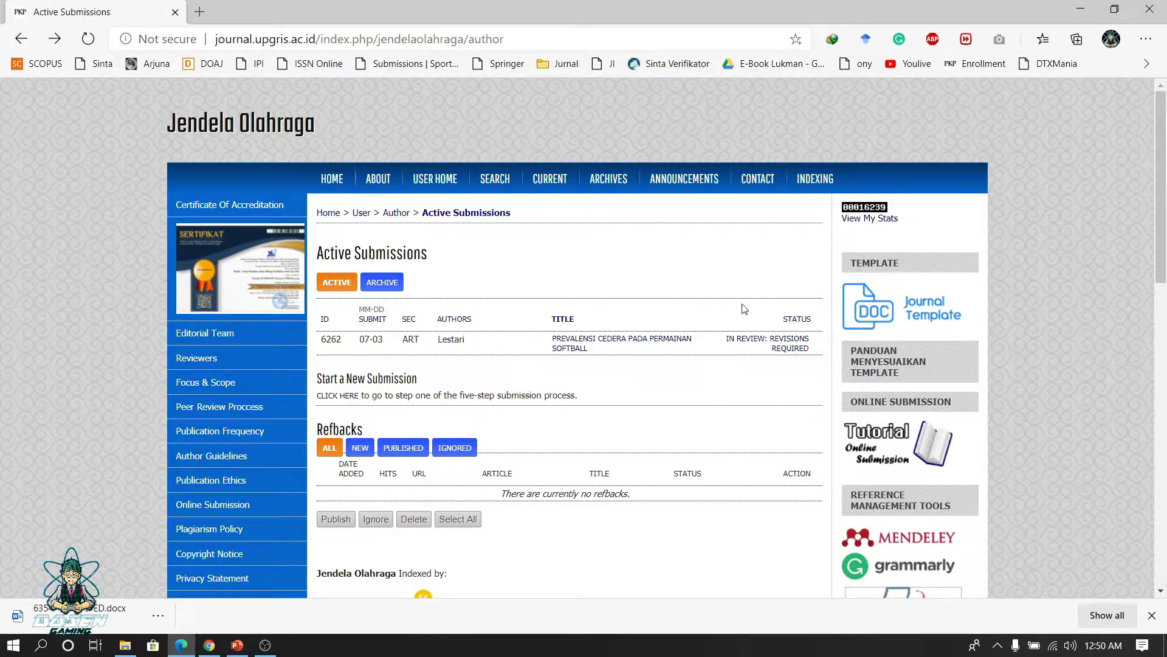
# Step: Open the review page of the submission "Prevalensi Cedera pada Permainan Softball" and examine its peer review, editor decision and author version files
pyautogui.click(569, 343)
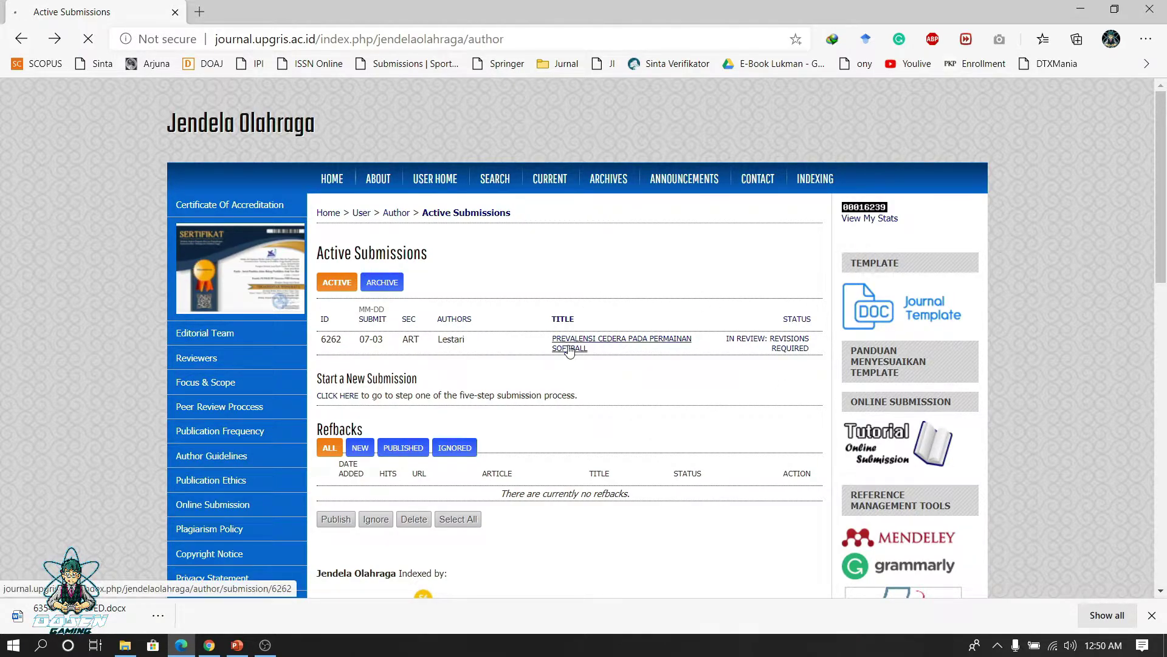
pyautogui.scroll(-5, 606, 344)
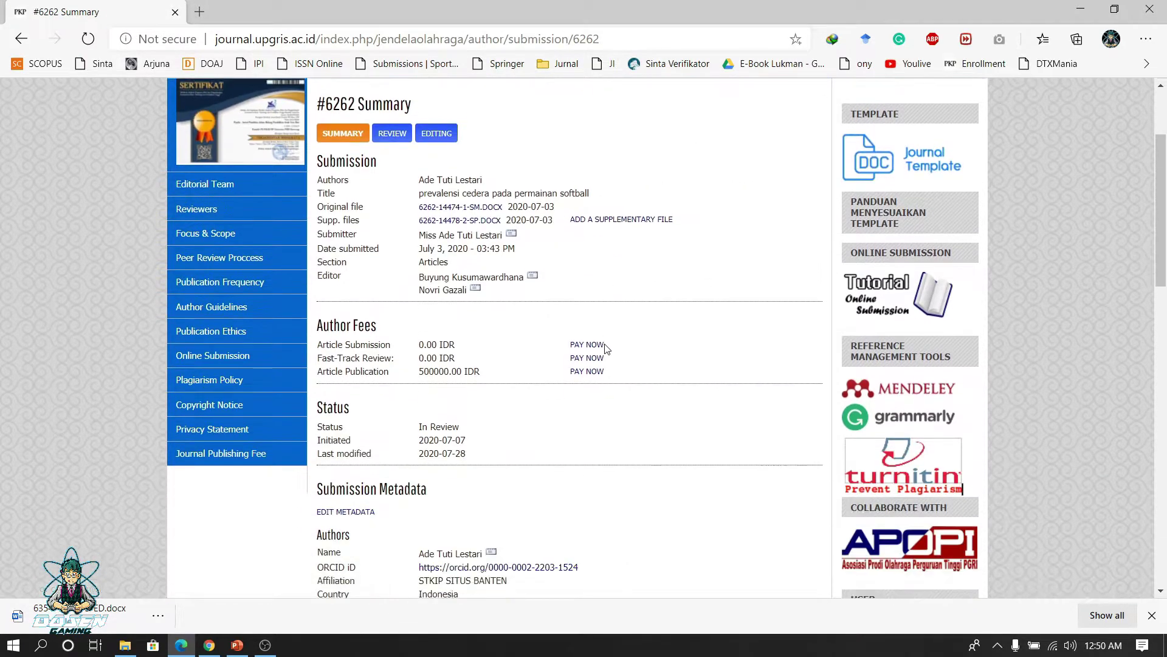
pyautogui.scroll(5, 606, 345)
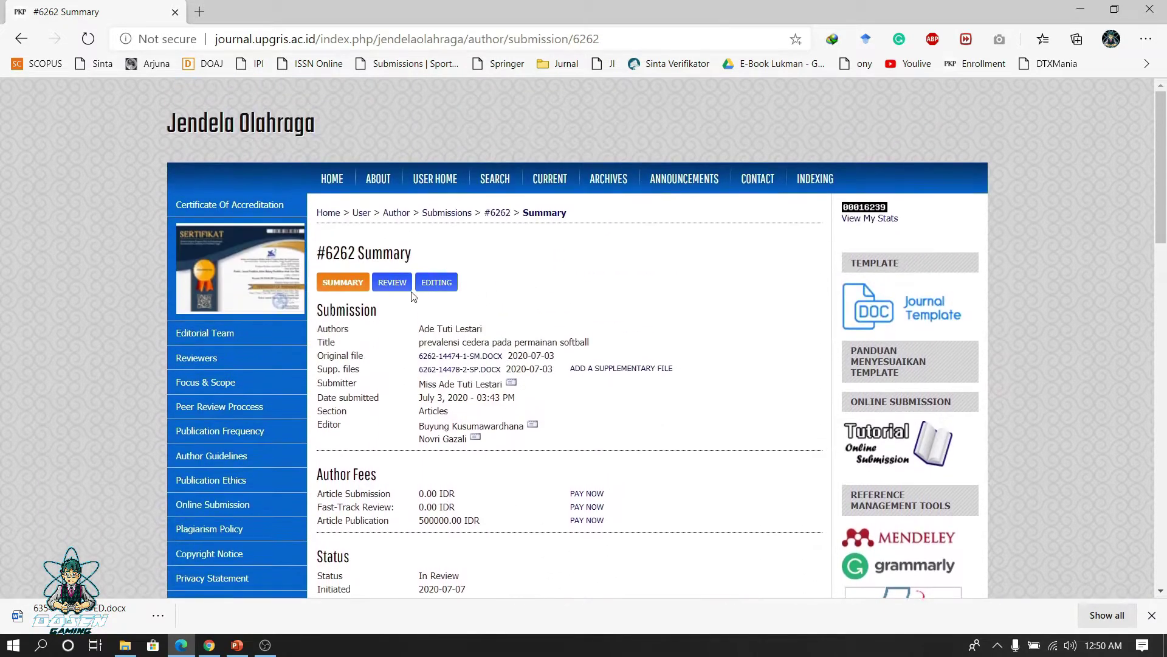
pyautogui.click(389, 283)
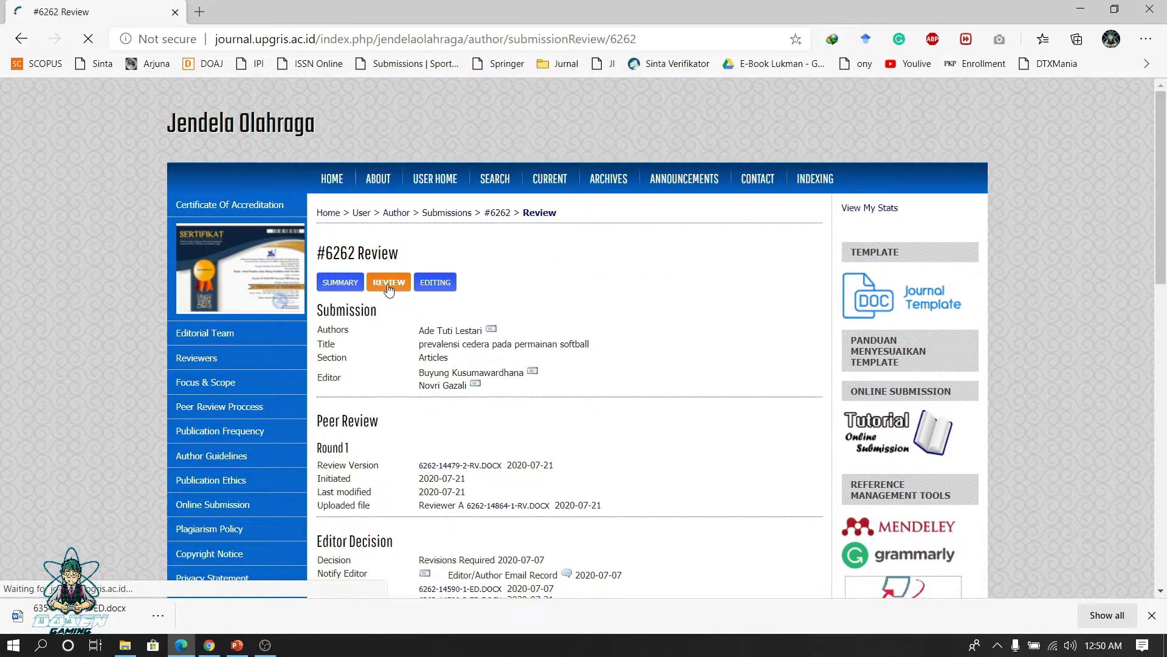
pyautogui.scroll(-5, 493, 307)
pyautogui.scroll(1, 494, 307)
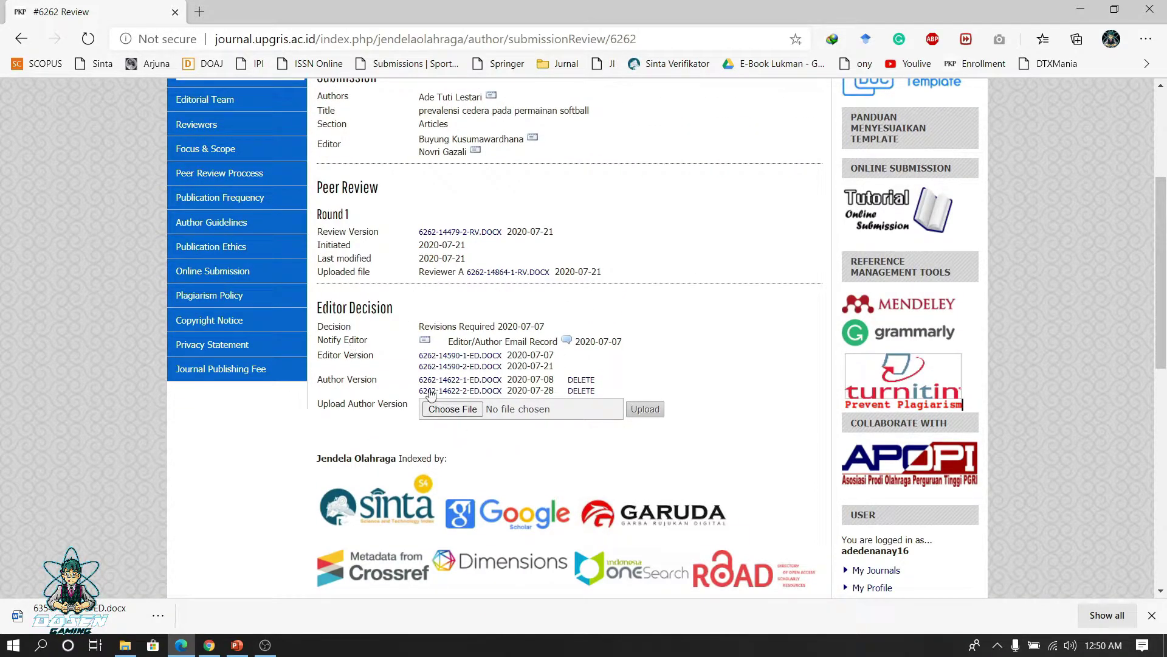
pyautogui.scroll(1, 434, 397)
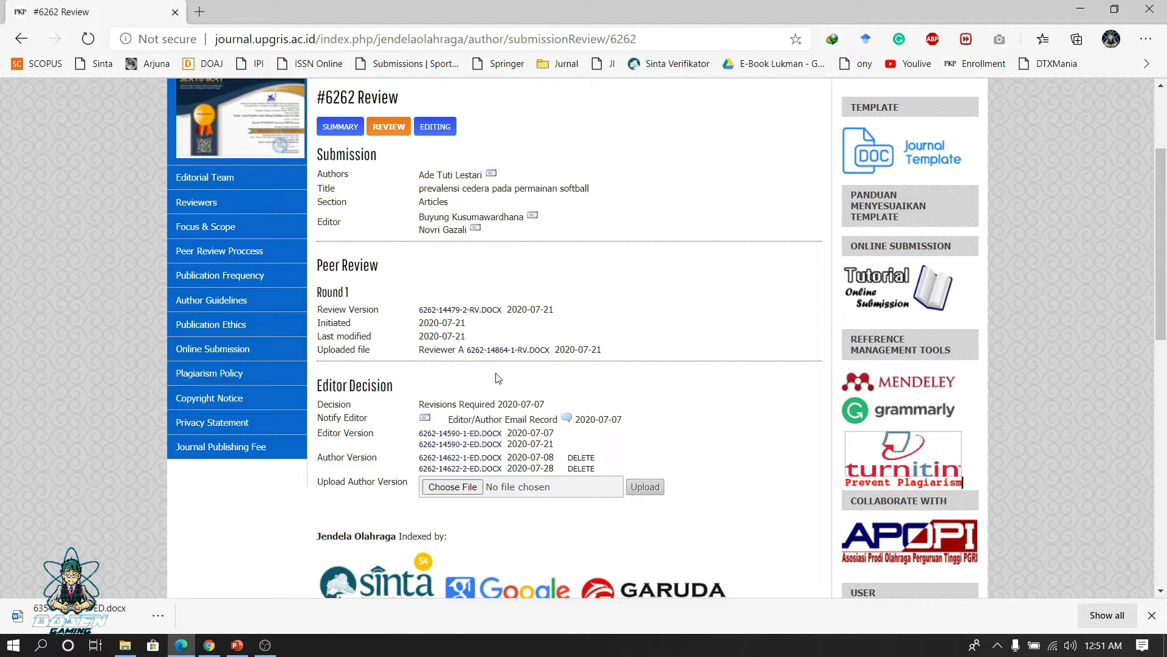
pyautogui.scroll(-1, 467, 432)
pyautogui.scroll(-1, 467, 433)
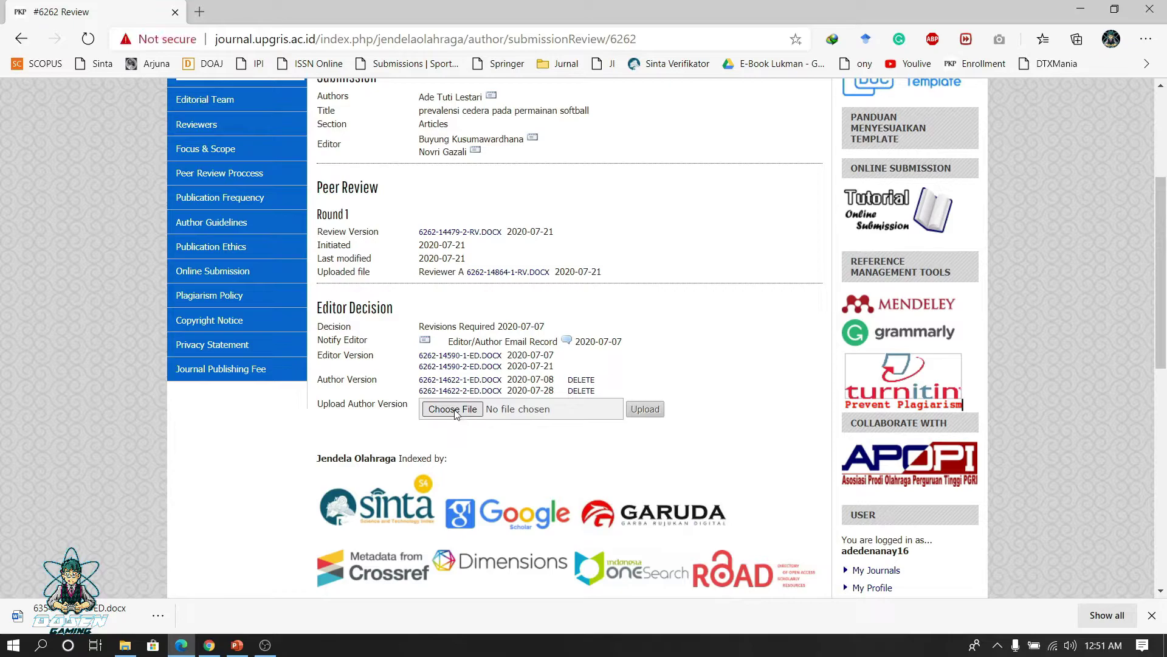
# Step: Try to upload a new author version for the softball injury article
pyautogui.click(453, 409)
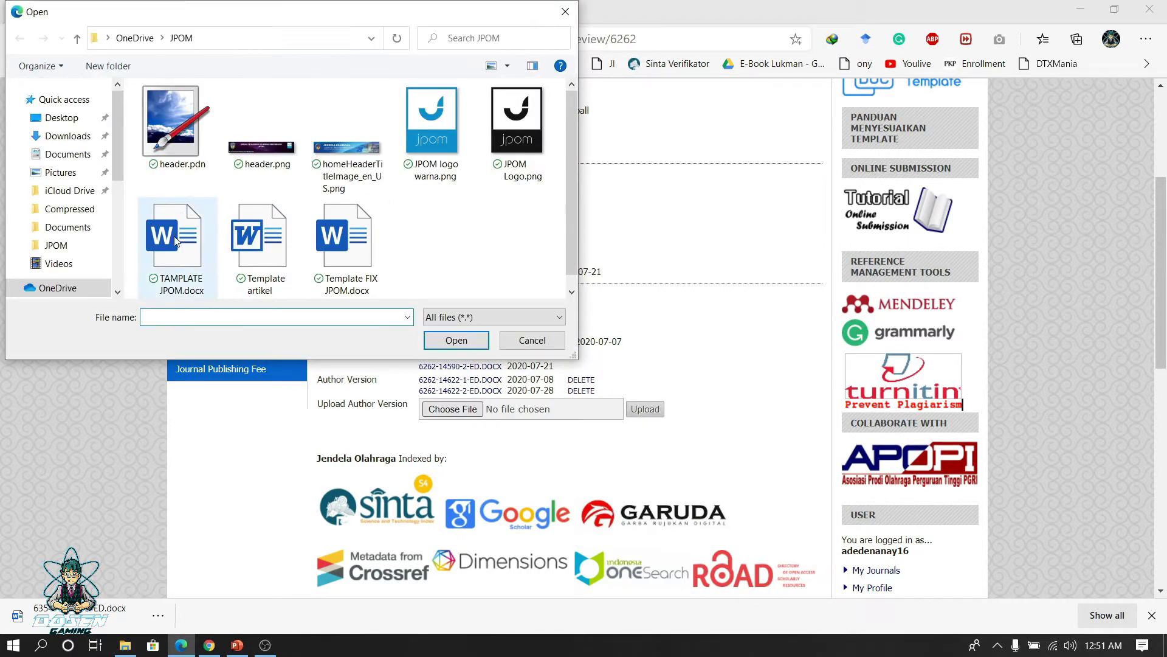
pyautogui.click(532, 340)
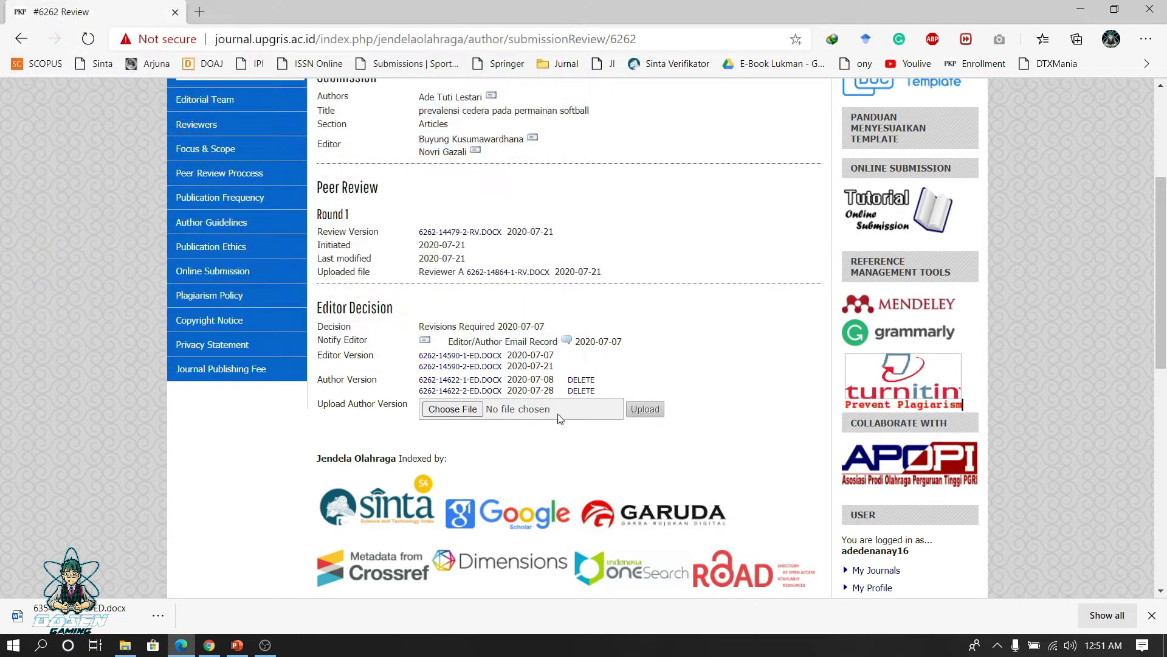
pyautogui.click(649, 410)
pyautogui.scroll(-2, 634, 378)
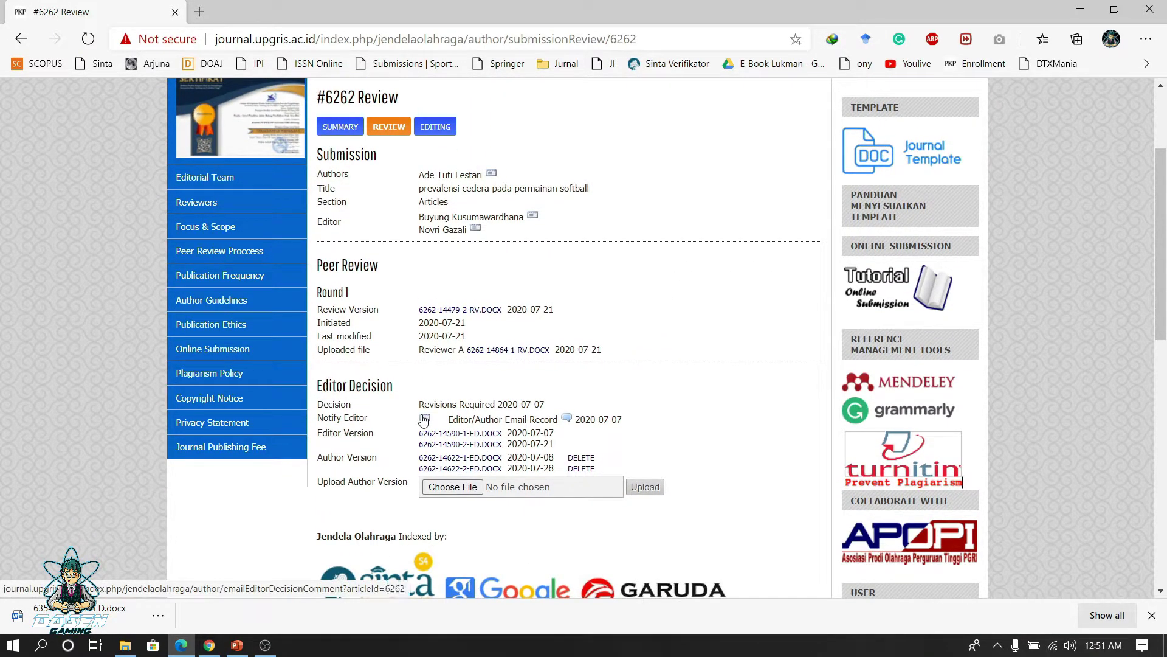
pyautogui.scroll(2, 424, 420)
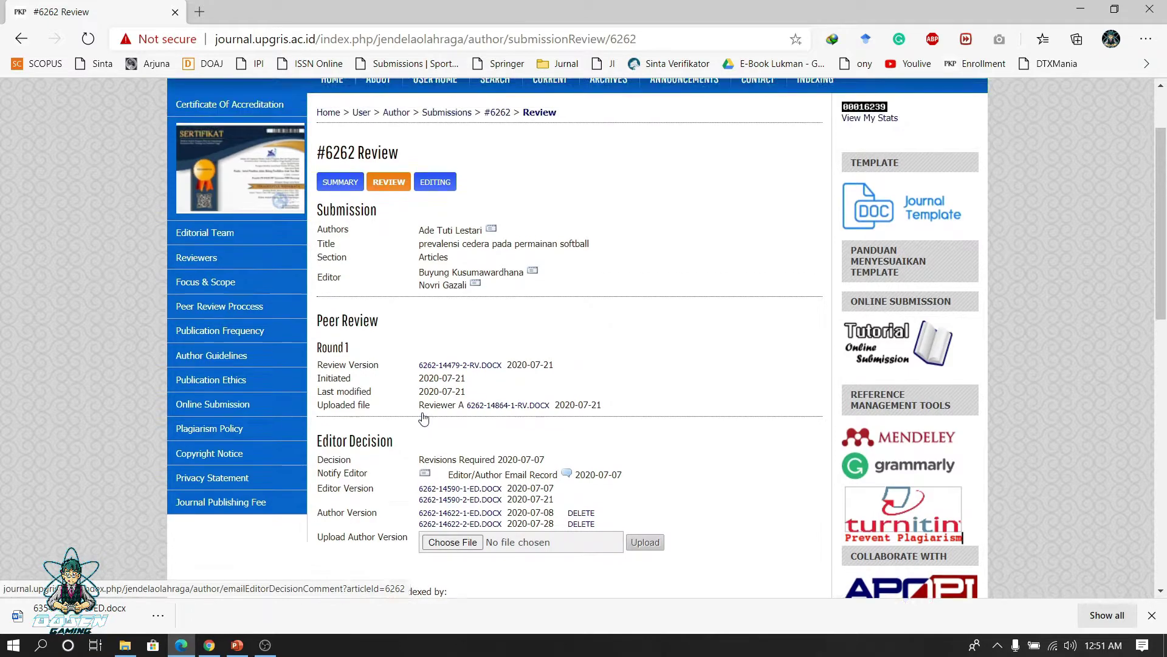
pyautogui.scroll(-1, 425, 425)
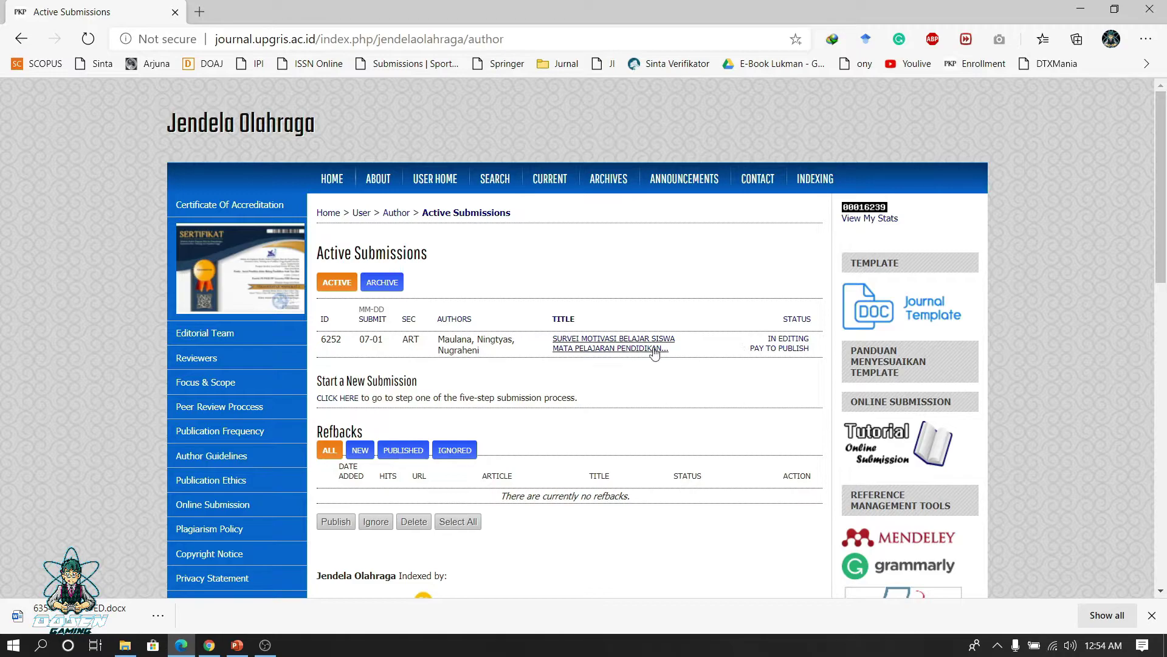
# Step: Open the review page of the submission "Survei Motivasi Belajar Siswa Mata Pelajaran Pendidikan..." and examine its editor decision and file versions
pyautogui.click(606, 352)
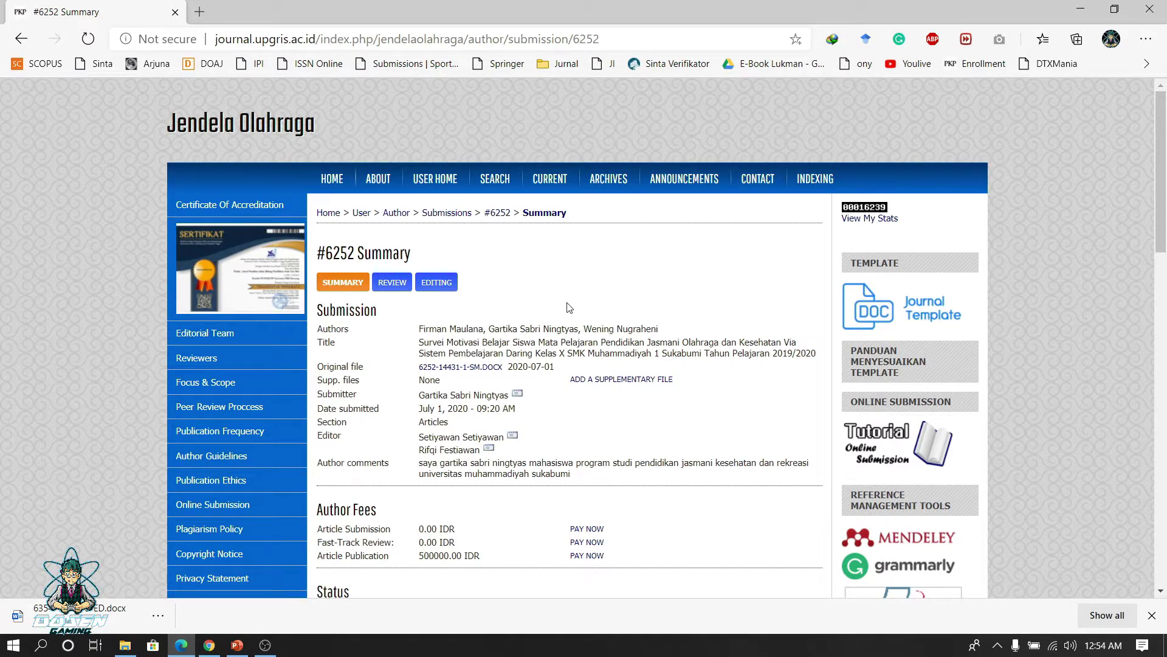
pyautogui.click(390, 288)
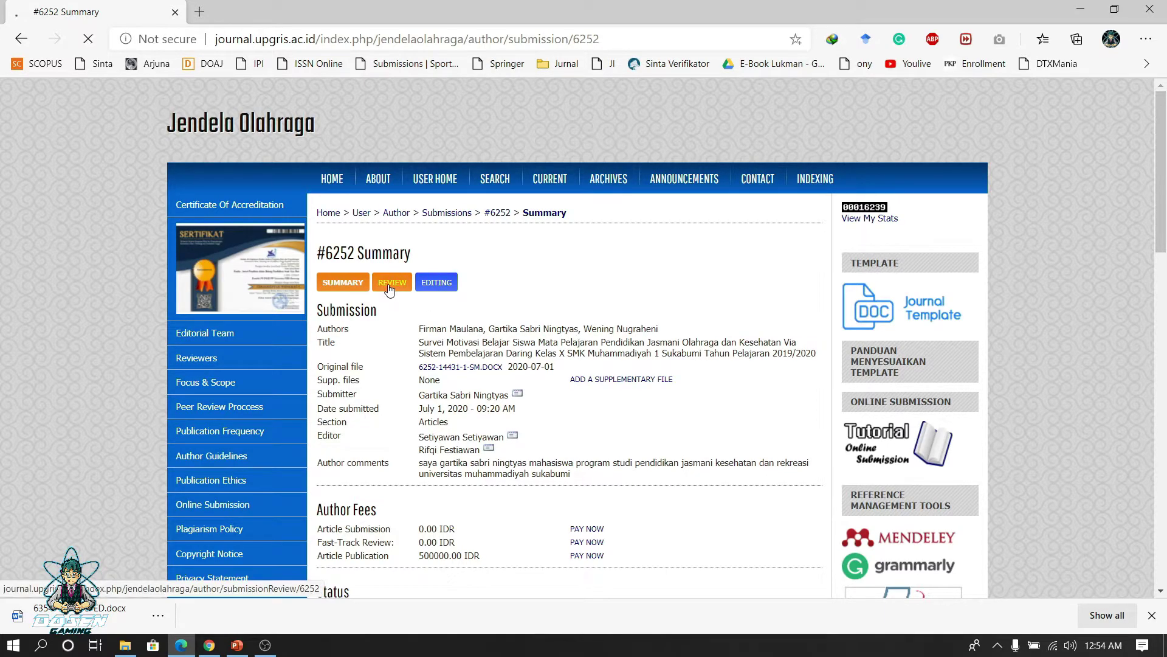
pyautogui.scroll(-3, 414, 301)
pyautogui.scroll(-1, 414, 300)
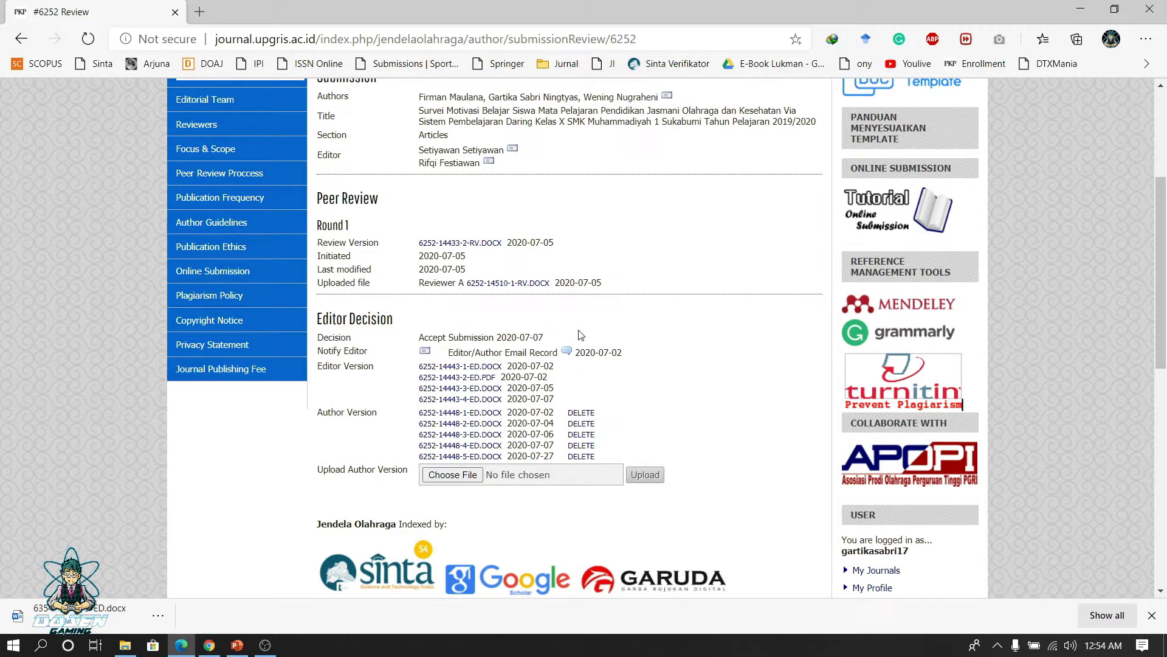
# Step: Open the author's archived submissions and view the summary of the article "Pengembangan Permainan Run 'Z' Ball dalam Penerapan Gerak Dasar Lari Jarak Pendek..."
pyautogui.scroll(1, 577, 336)
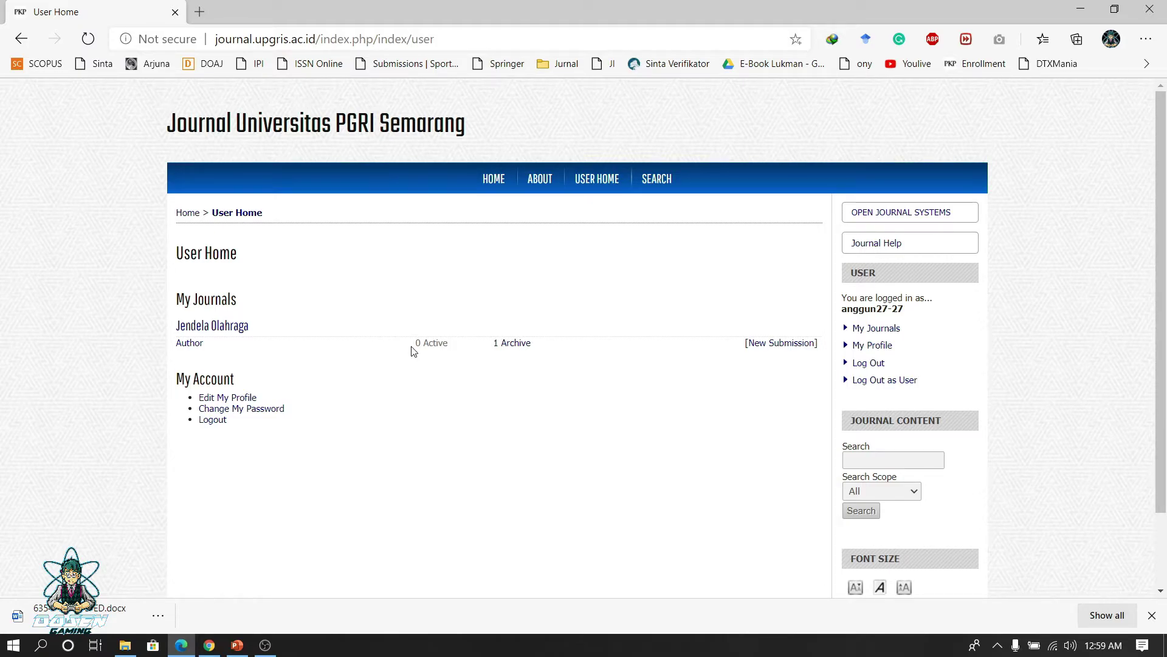
pyautogui.click(513, 348)
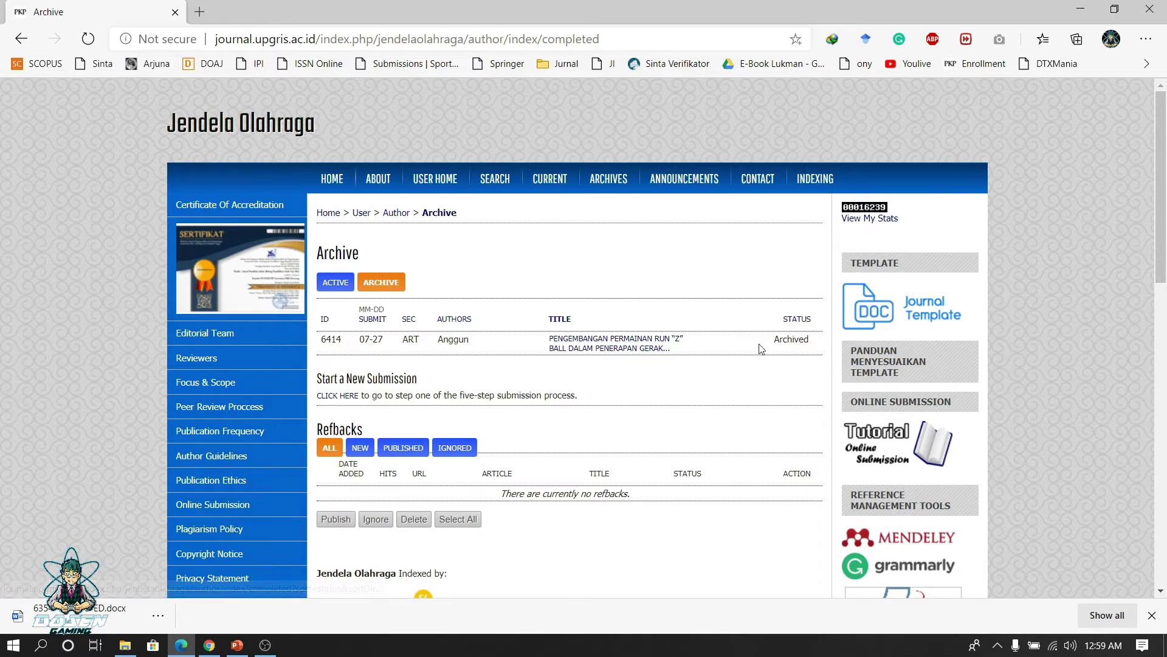
pyautogui.click(595, 350)
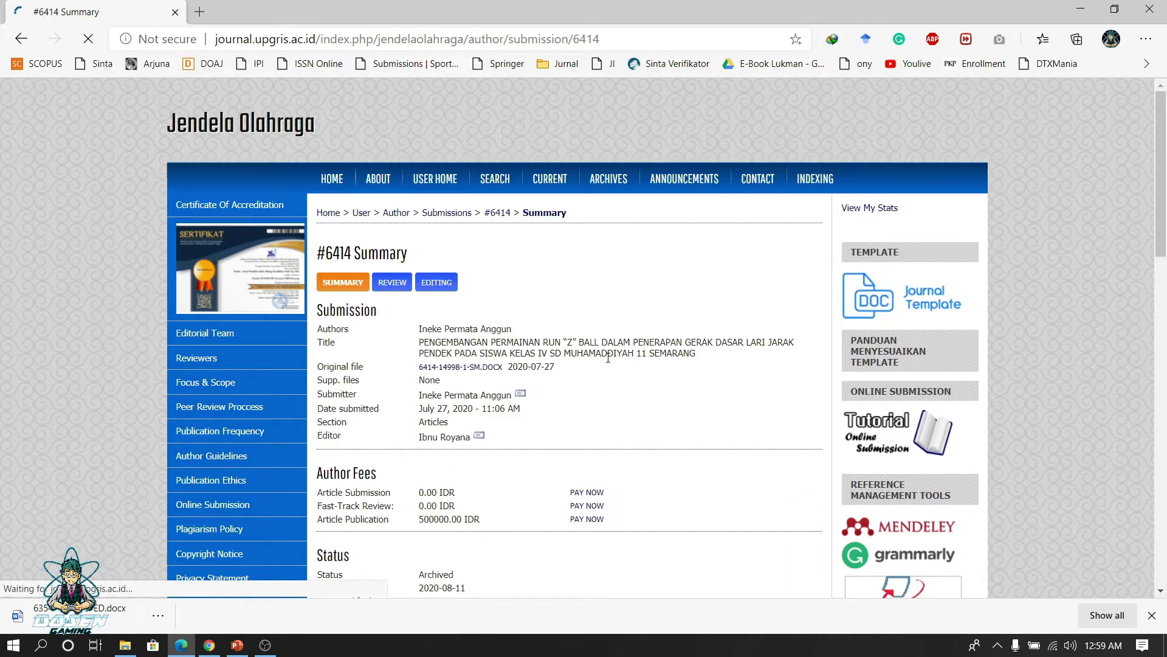
pyautogui.scroll(-2, 453, 313)
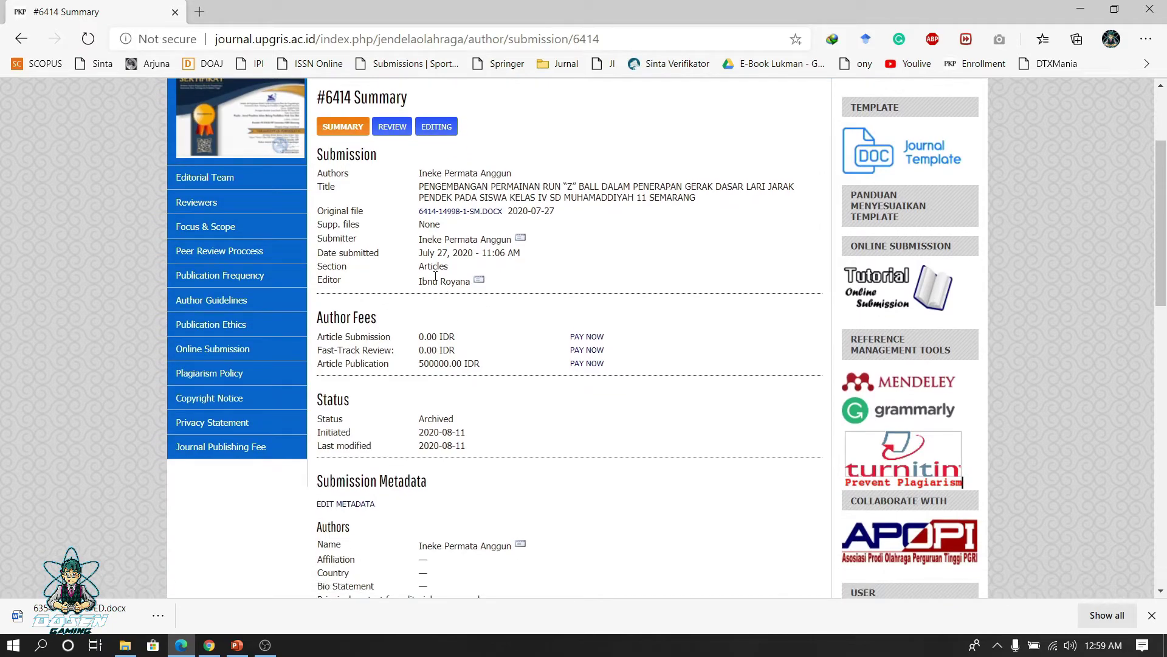
# Step: Open the review page of the Run "Z" Ball submission and examine its peer review, editor decision, comments and file versions
pyautogui.click(398, 131)
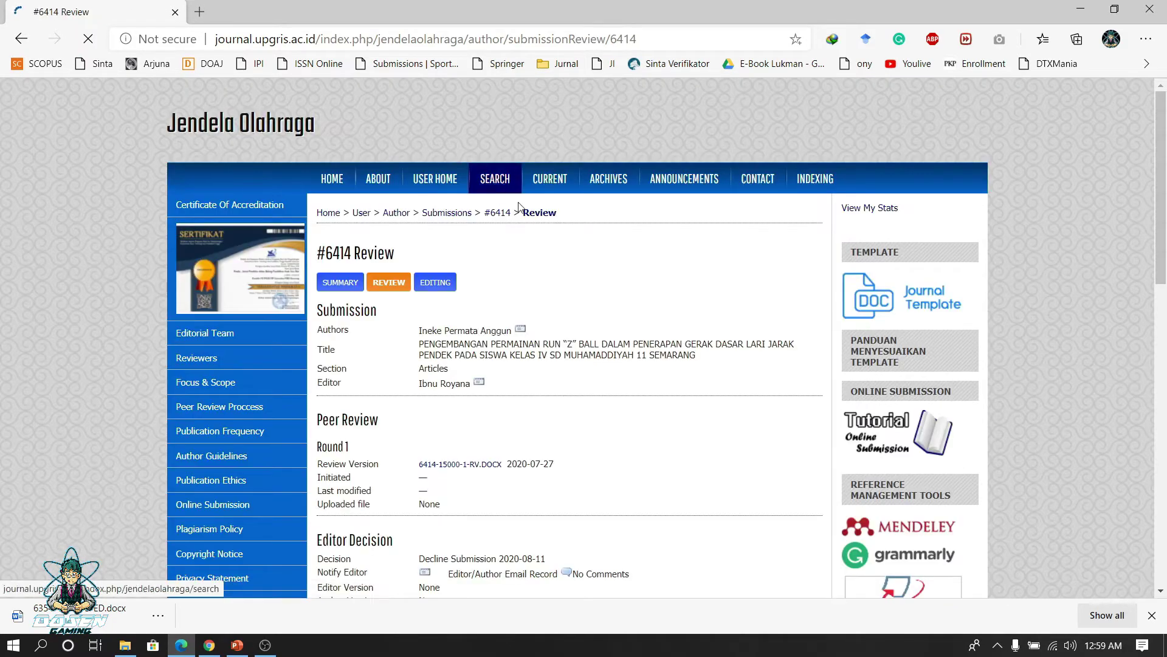
pyautogui.scroll(-3, 527, 222)
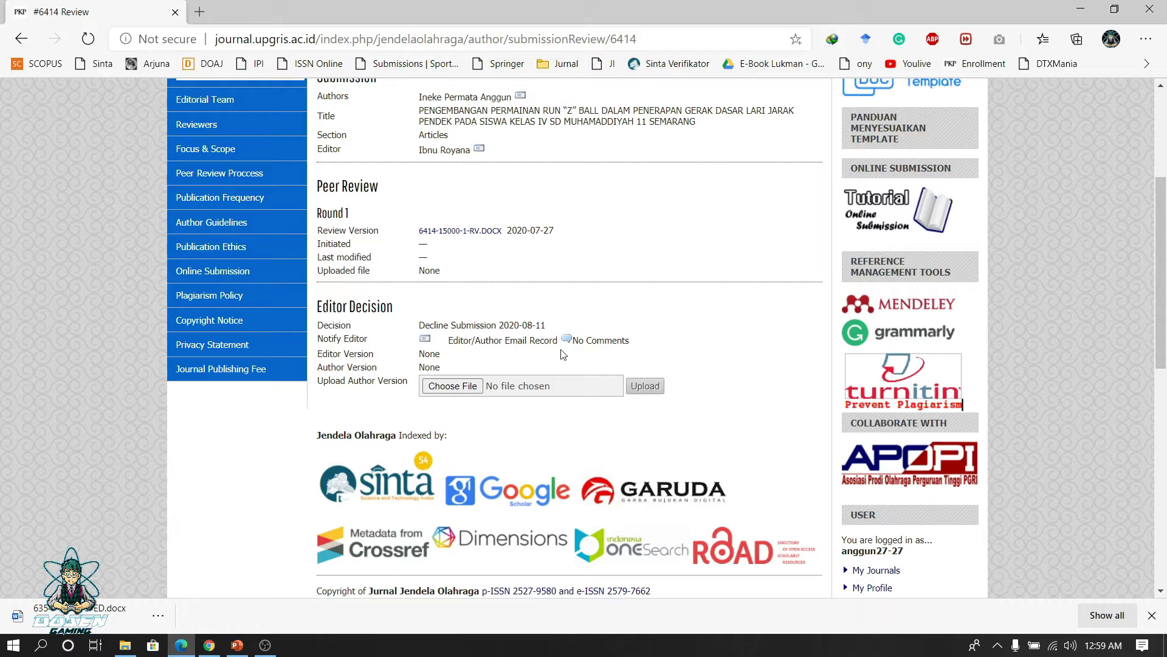
pyautogui.scroll(1, 590, 378)
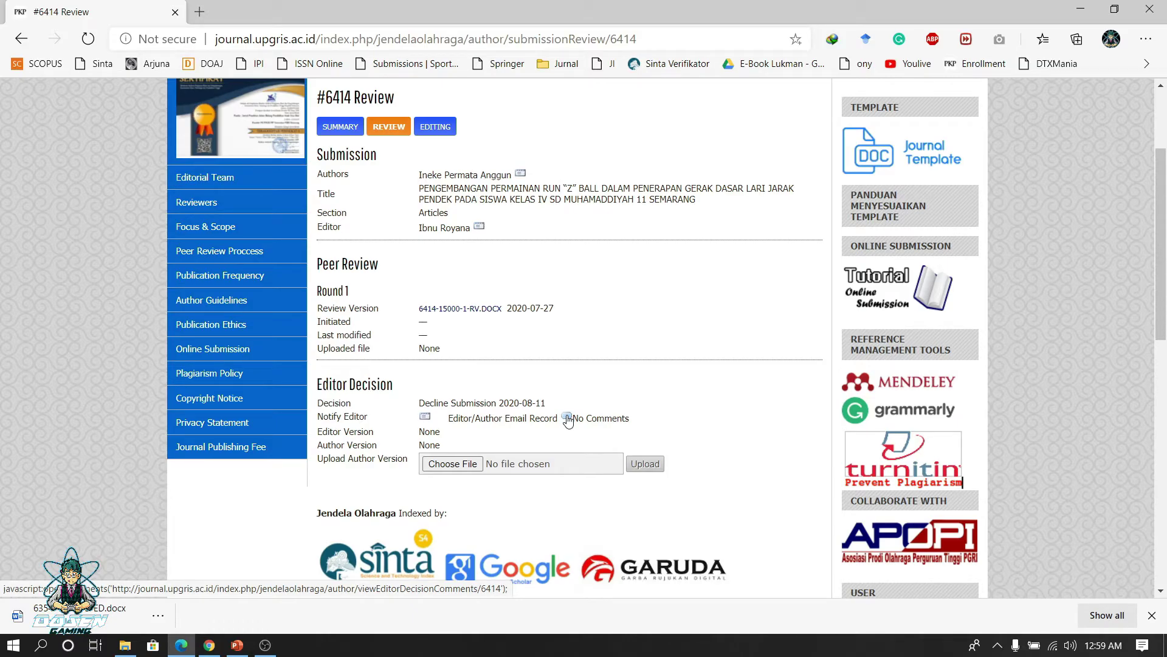
pyautogui.scroll(-1, 572, 393)
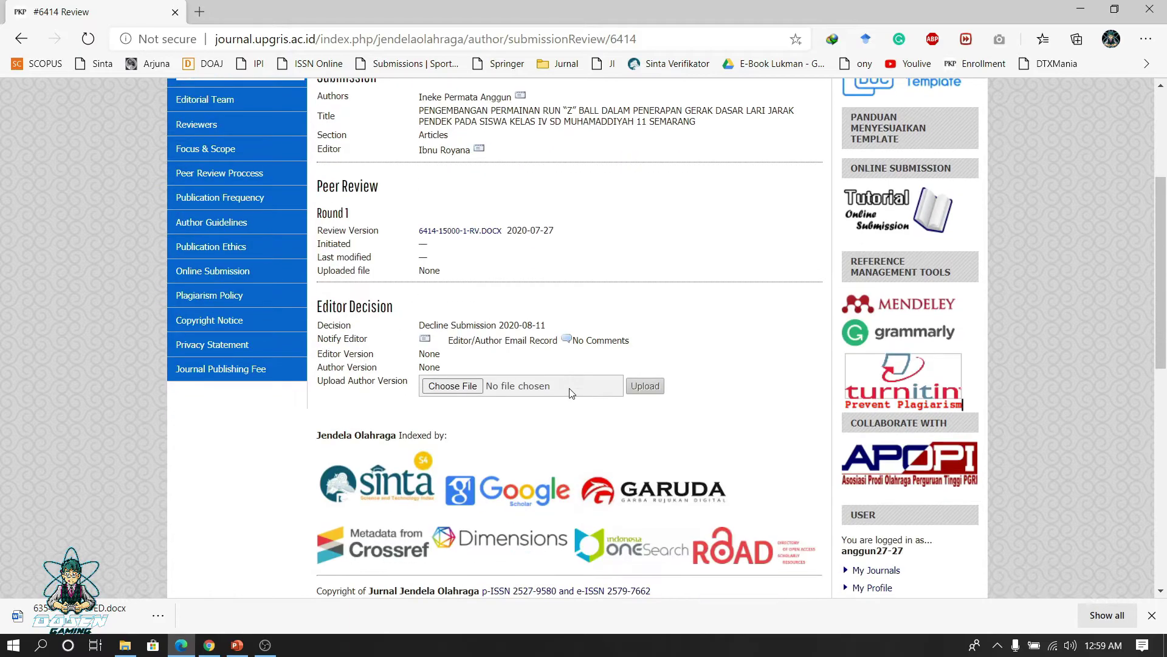
pyautogui.scroll(1, 589, 370)
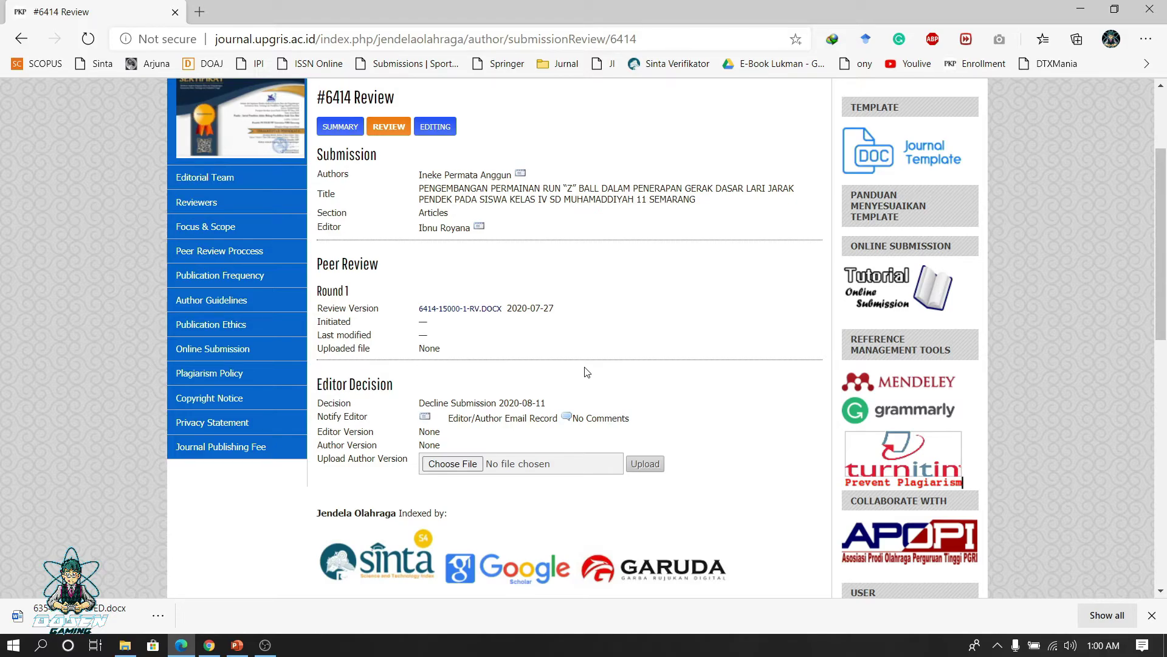
pyautogui.scroll(3, 586, 372)
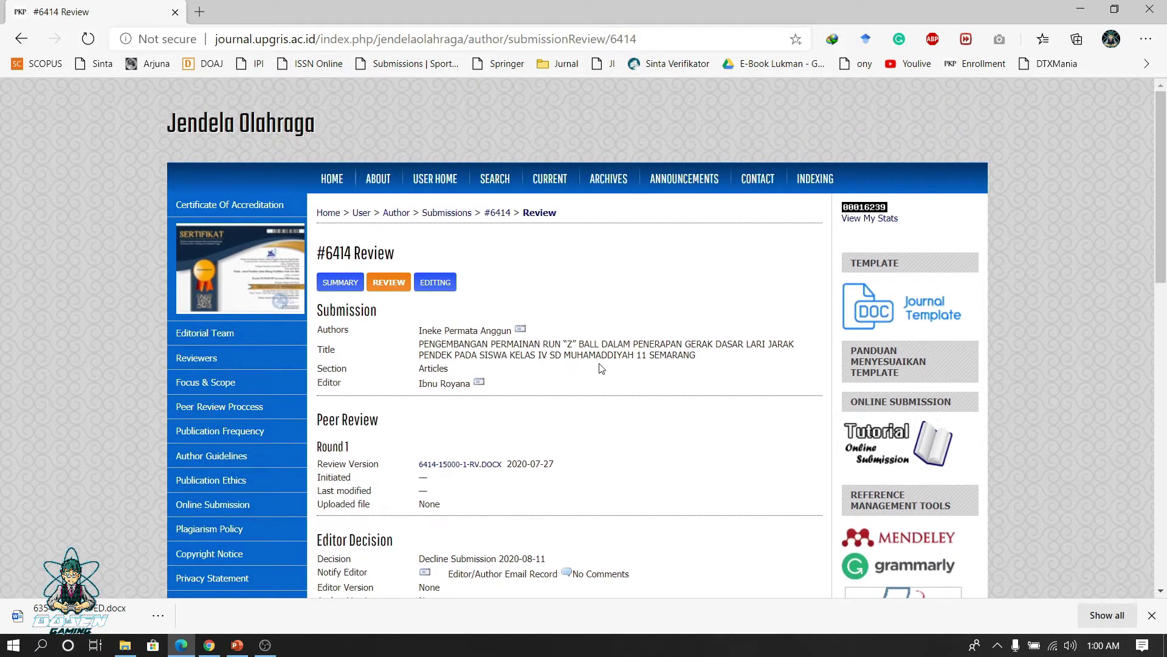